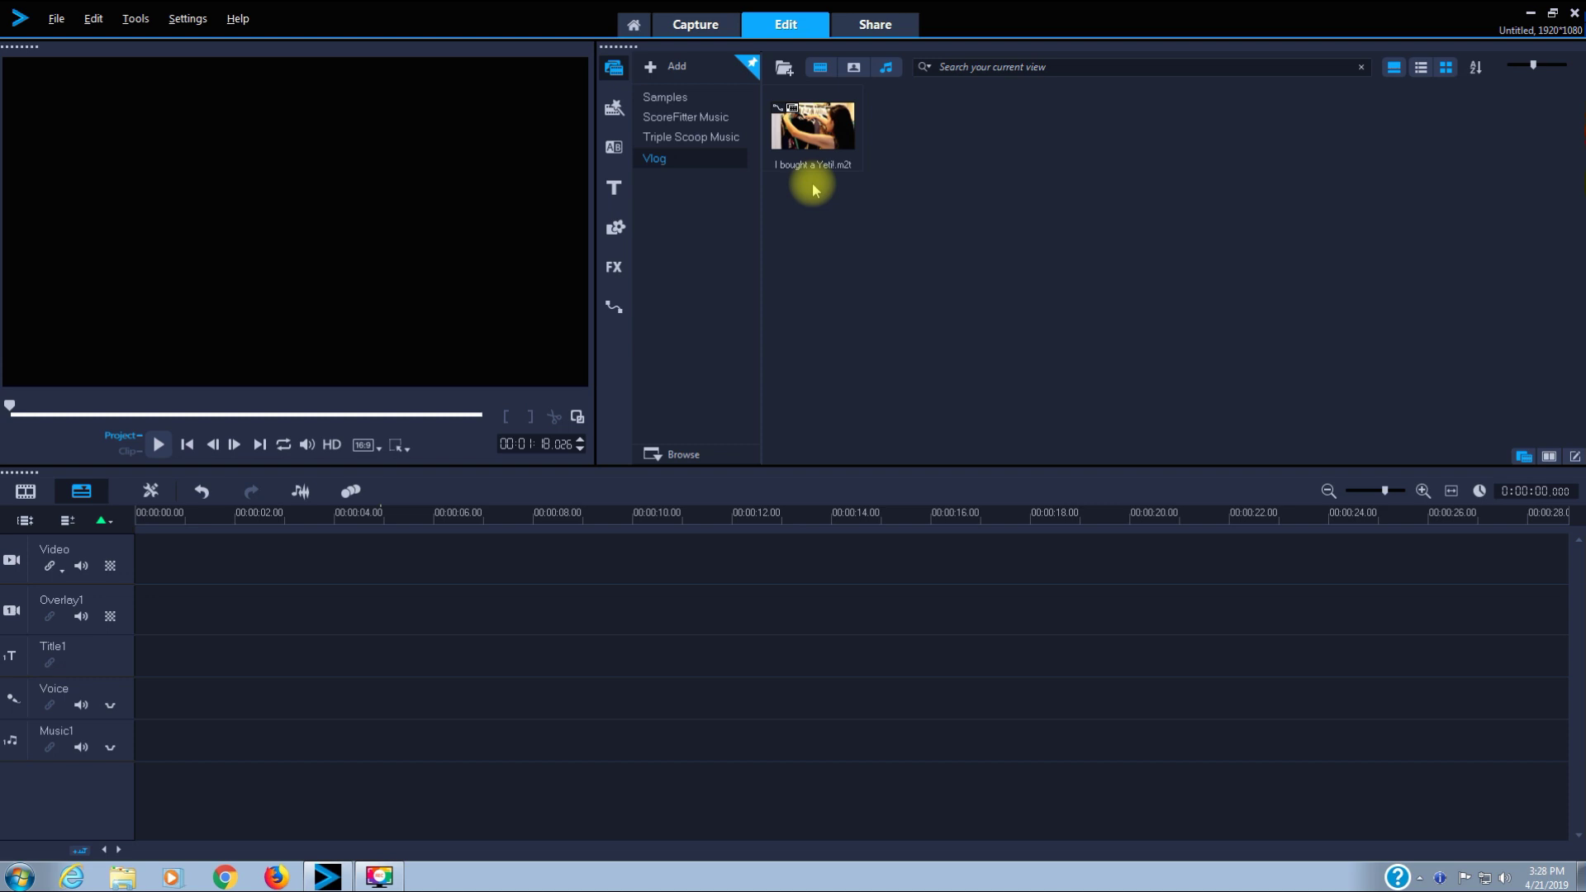
# Place the "I bought a Yeti!.m2t" clip on the video track and move the playhead to about 00:01:19.017.
pyautogui.click(831, 130)
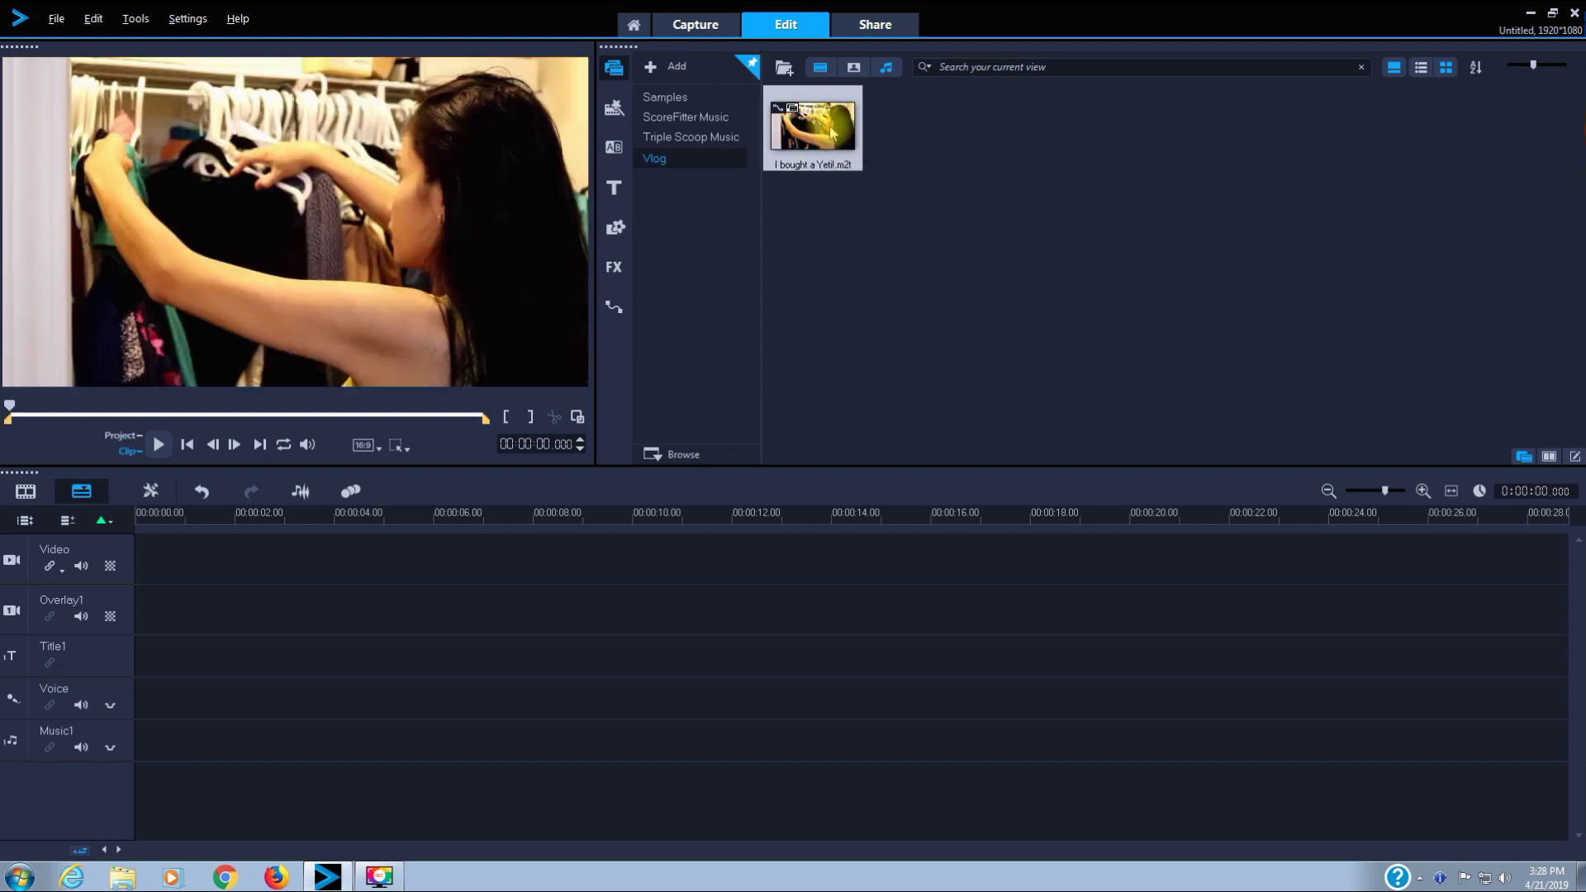
pyautogui.moveTo(831, 130); pyautogui.dragTo(279, 569)
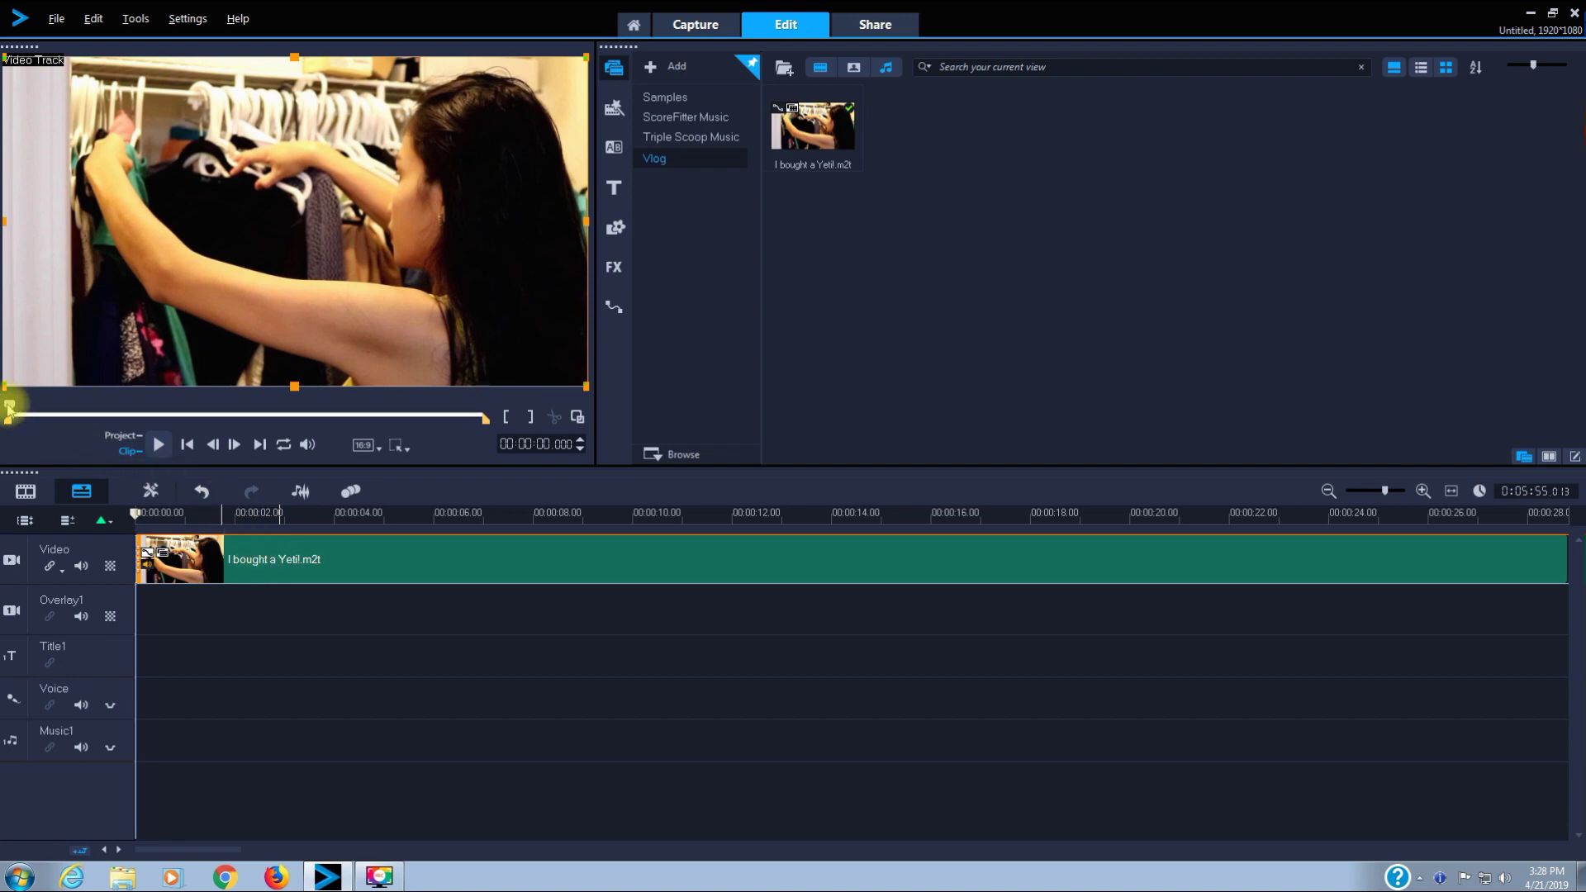
pyautogui.moveTo(10, 411); pyautogui.dragTo(117, 406)
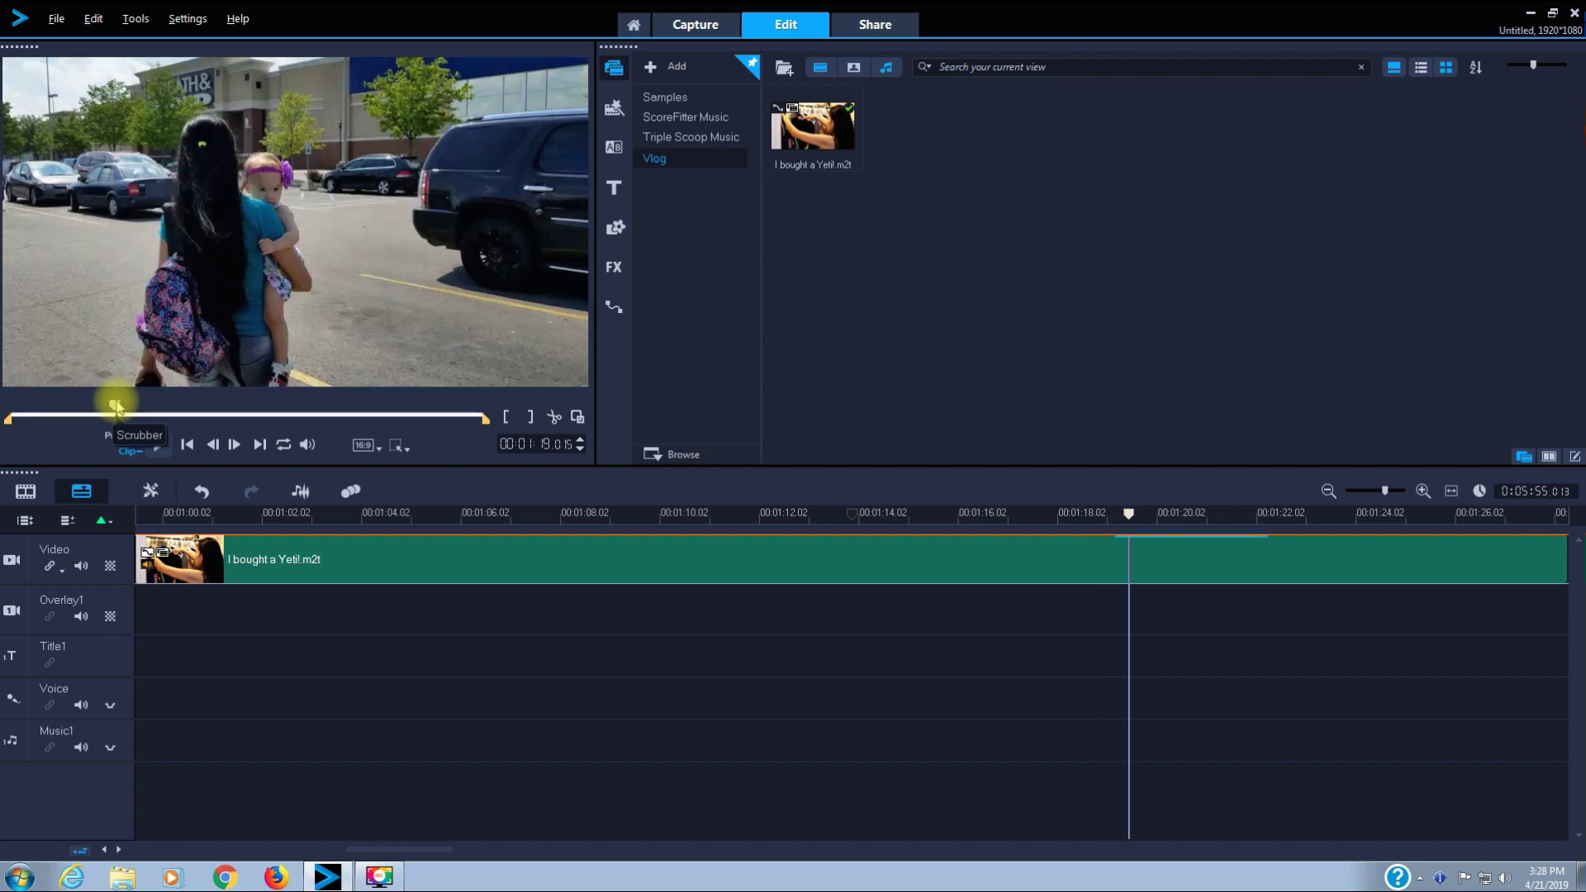
pyautogui.moveTo(116, 406); pyautogui.dragTo(118, 406)
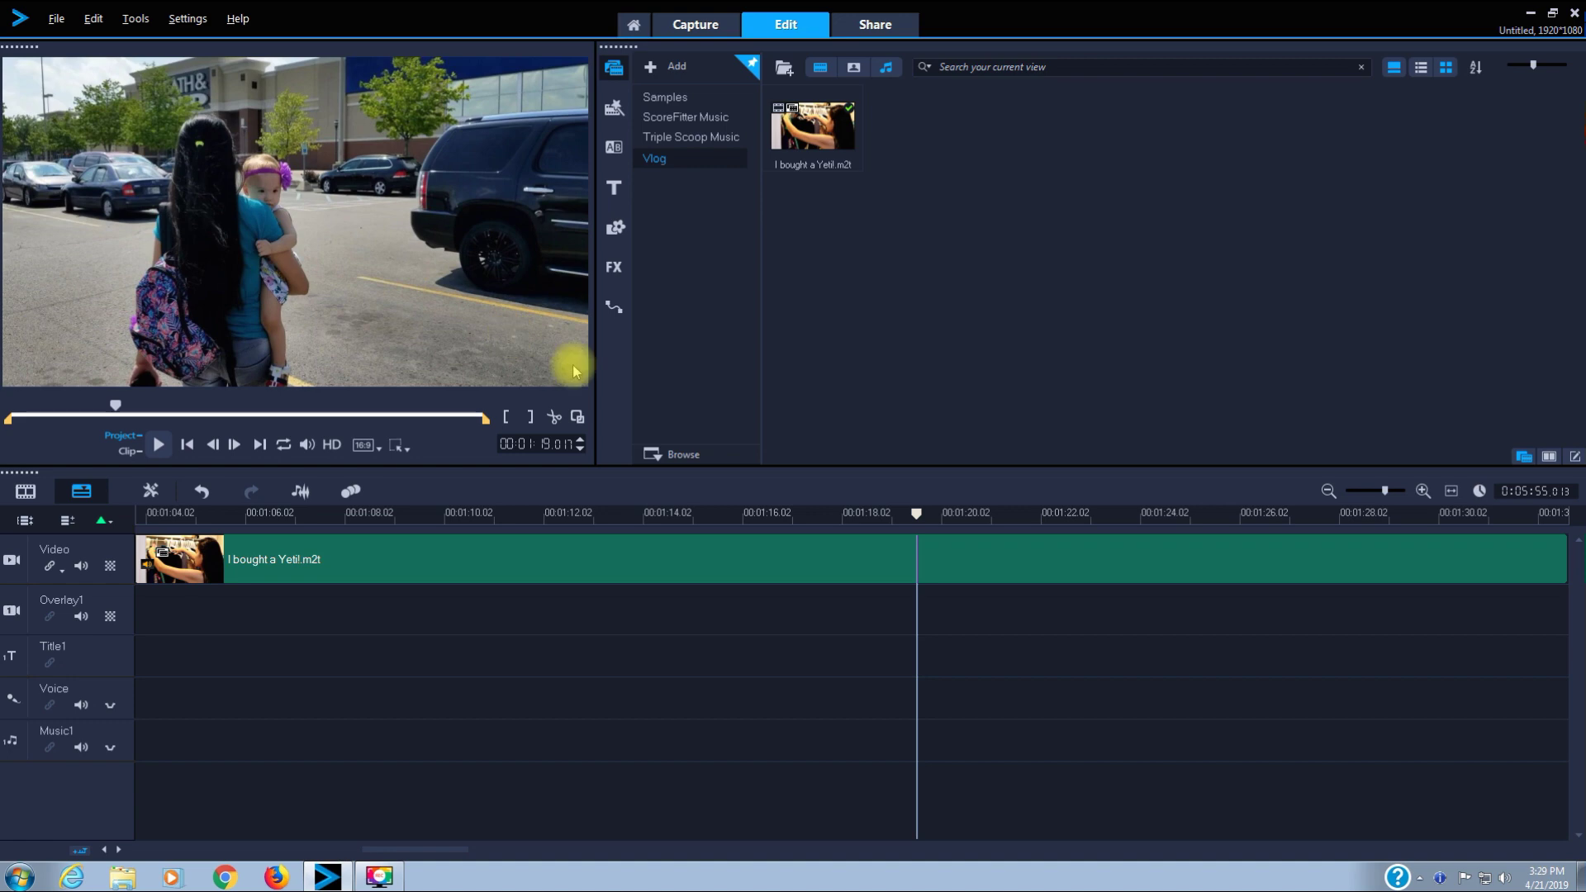
# Split the clip at 00:01:18.019 and again at 00:01:22.013 to isolate the parking lot segment.
pyautogui.moveTo(920, 516); pyautogui.dragTo(869, 549)
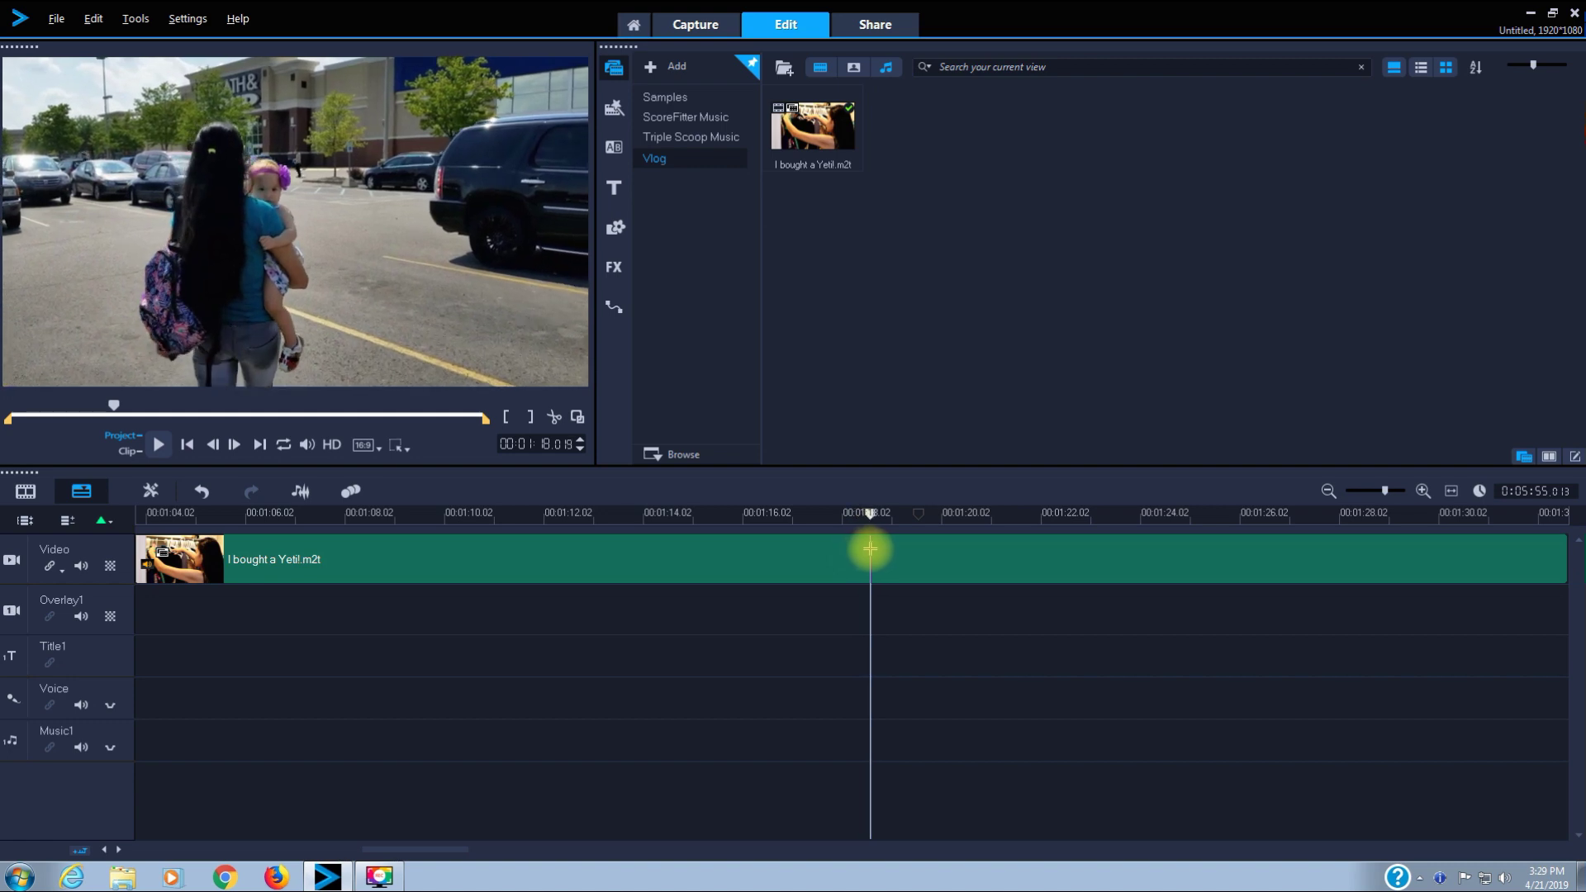
pyautogui.click(554, 417)
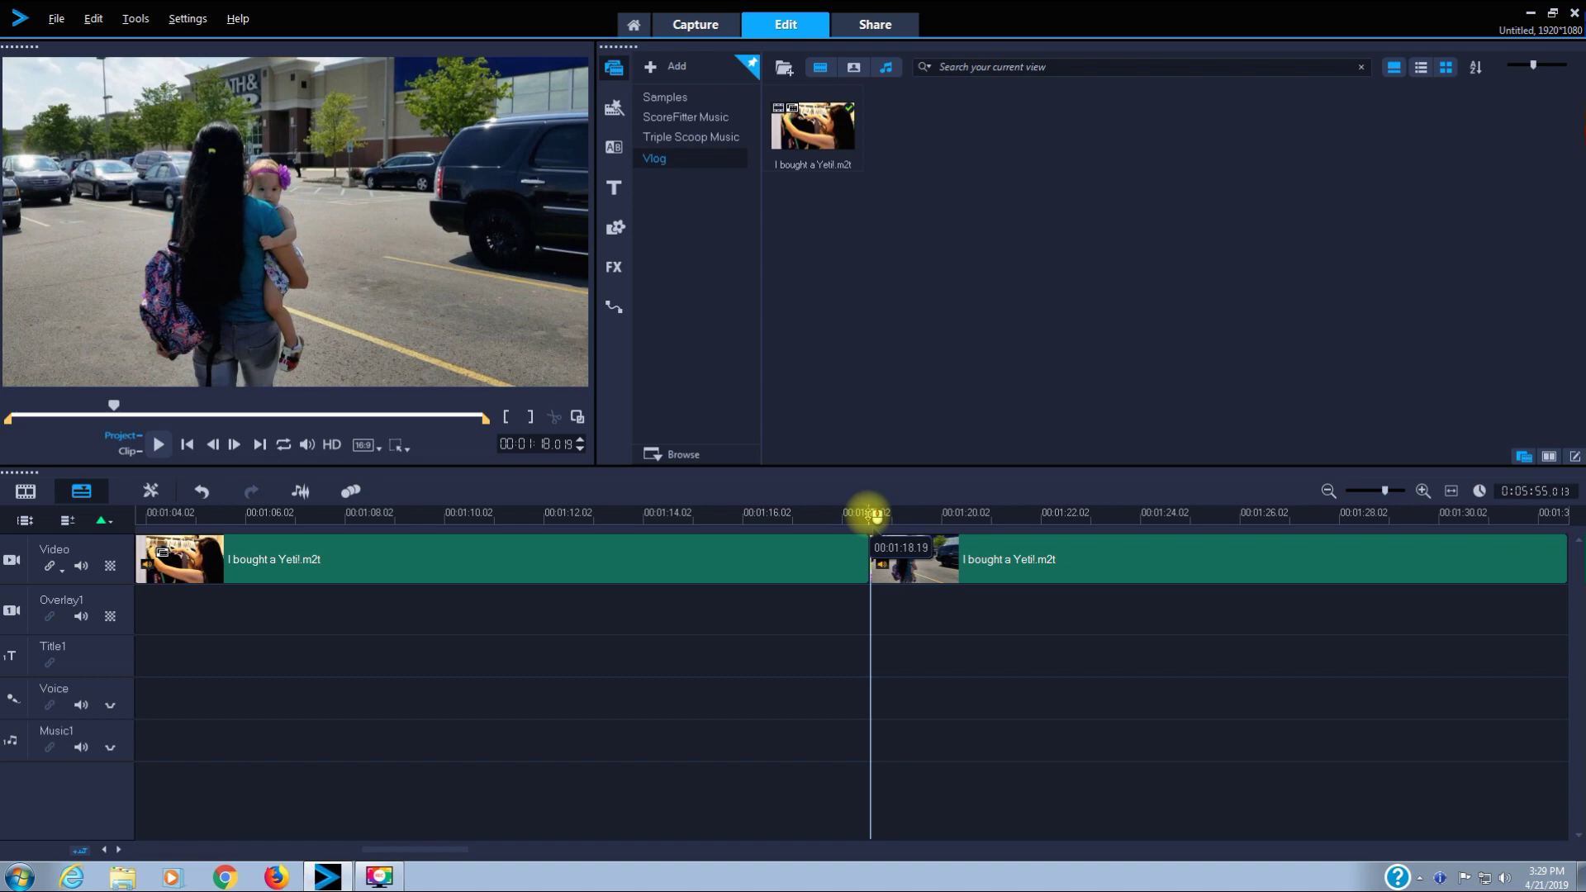
pyautogui.moveTo(870, 513); pyautogui.dragTo(1059, 474)
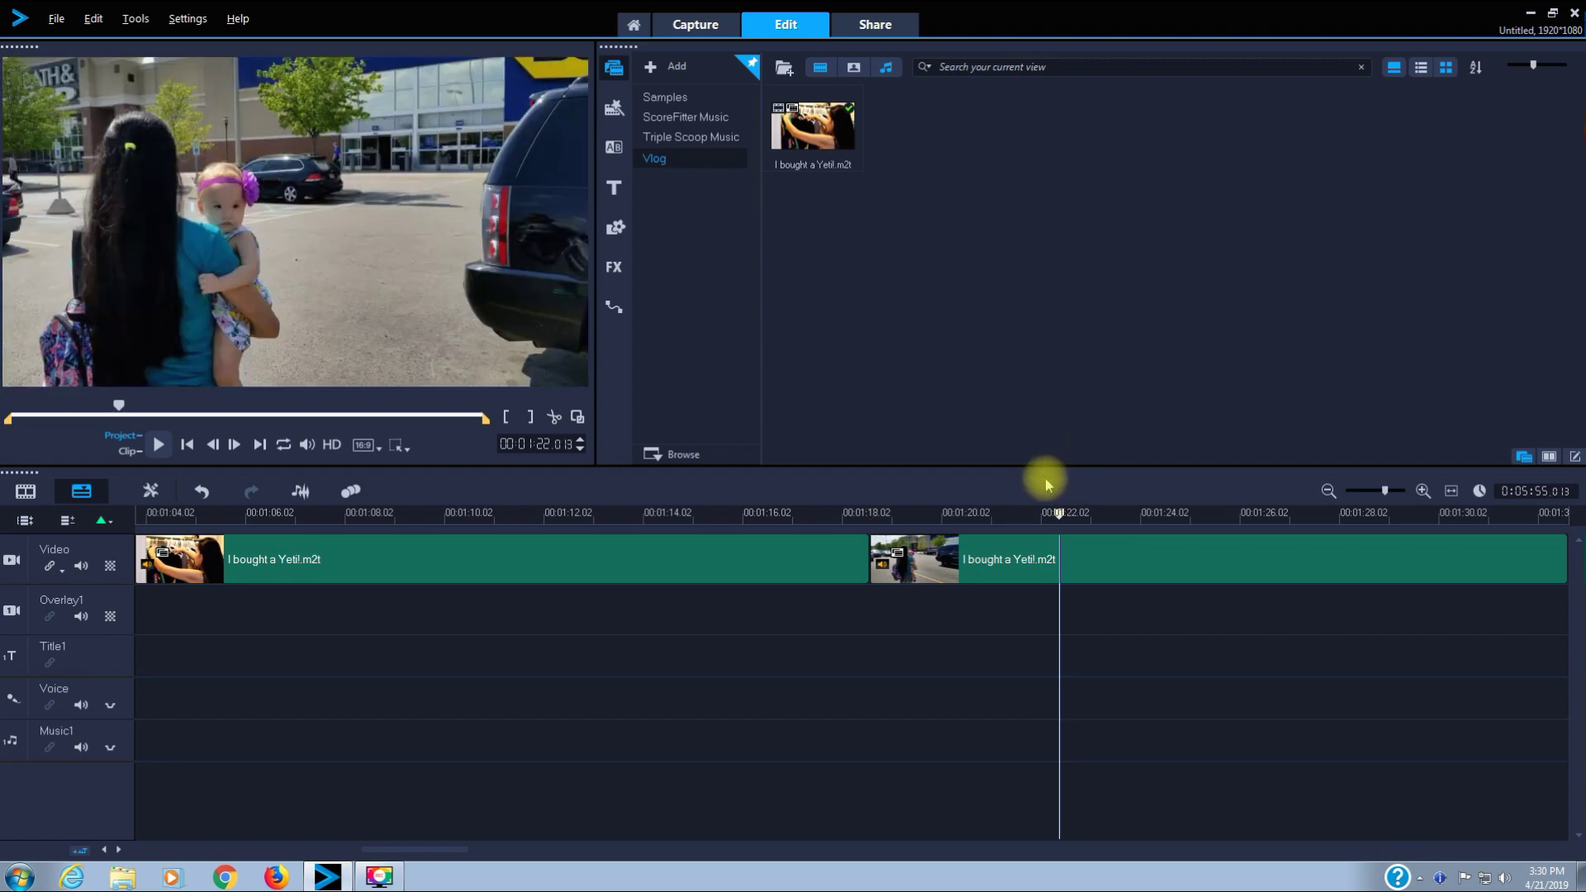
pyautogui.click(554, 416)
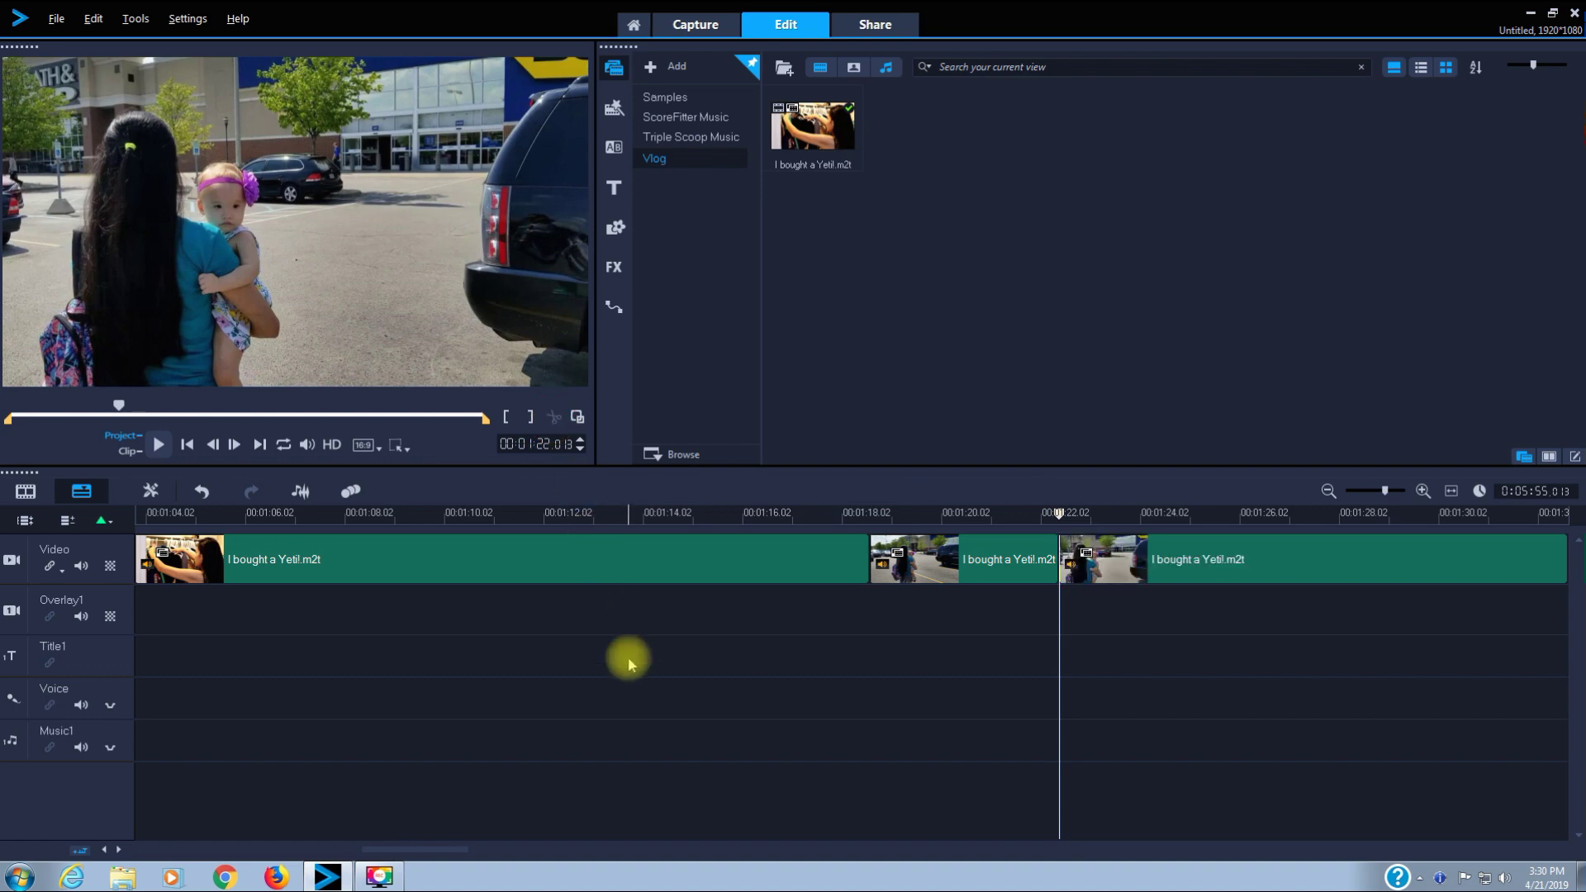
# Select the short middle segment on the video track and open it in Track Motion.
pyautogui.moveTo(1066, 510); pyautogui.dragTo(950, 513)
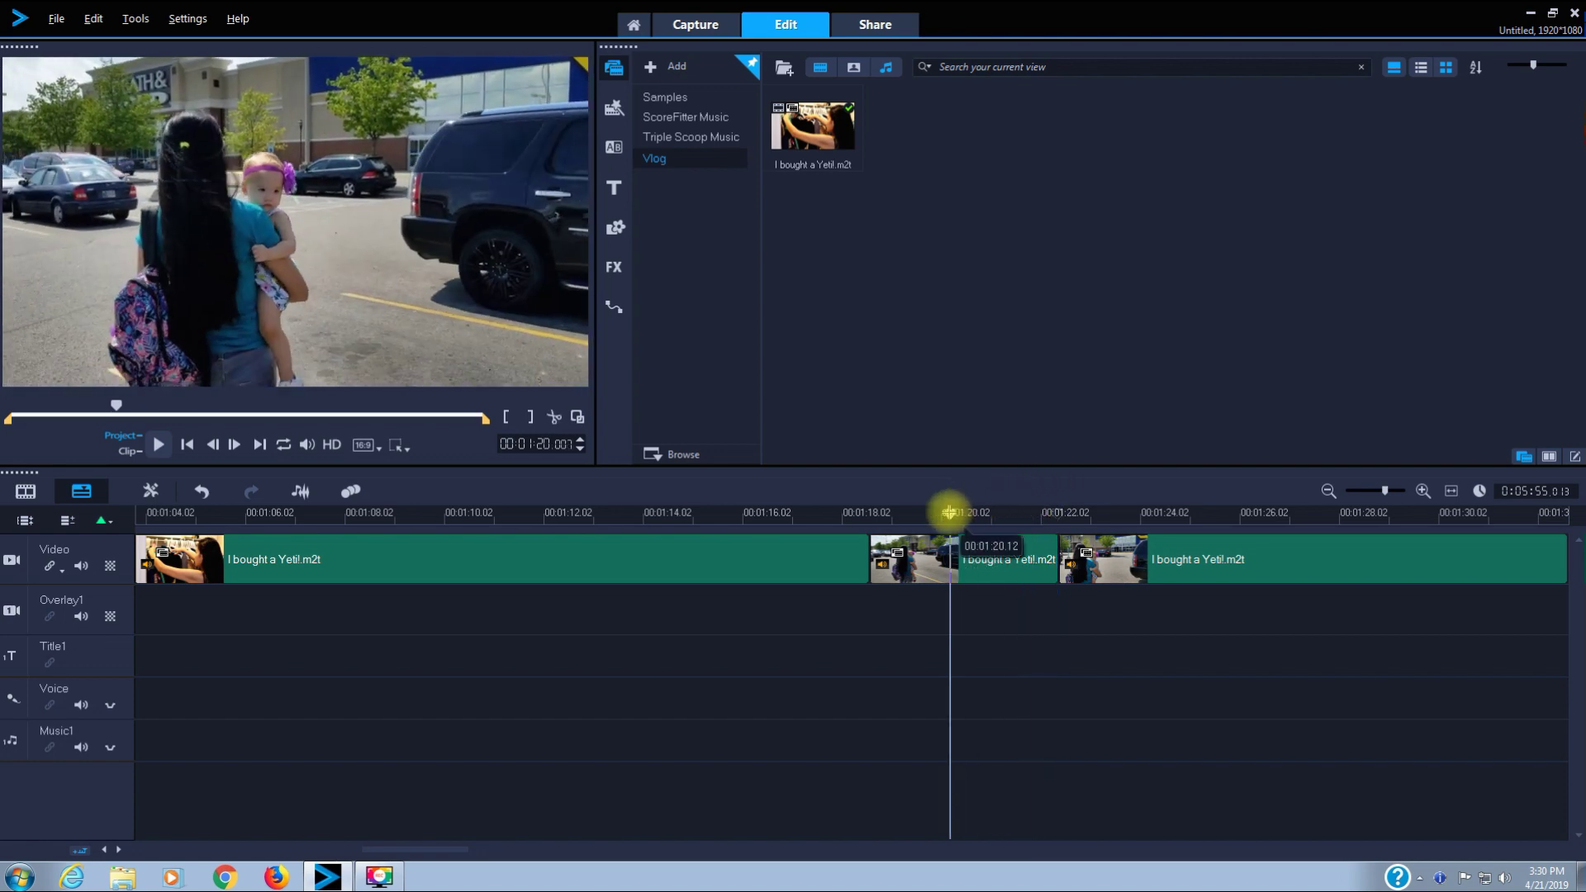
pyautogui.doubleClick(933, 565)
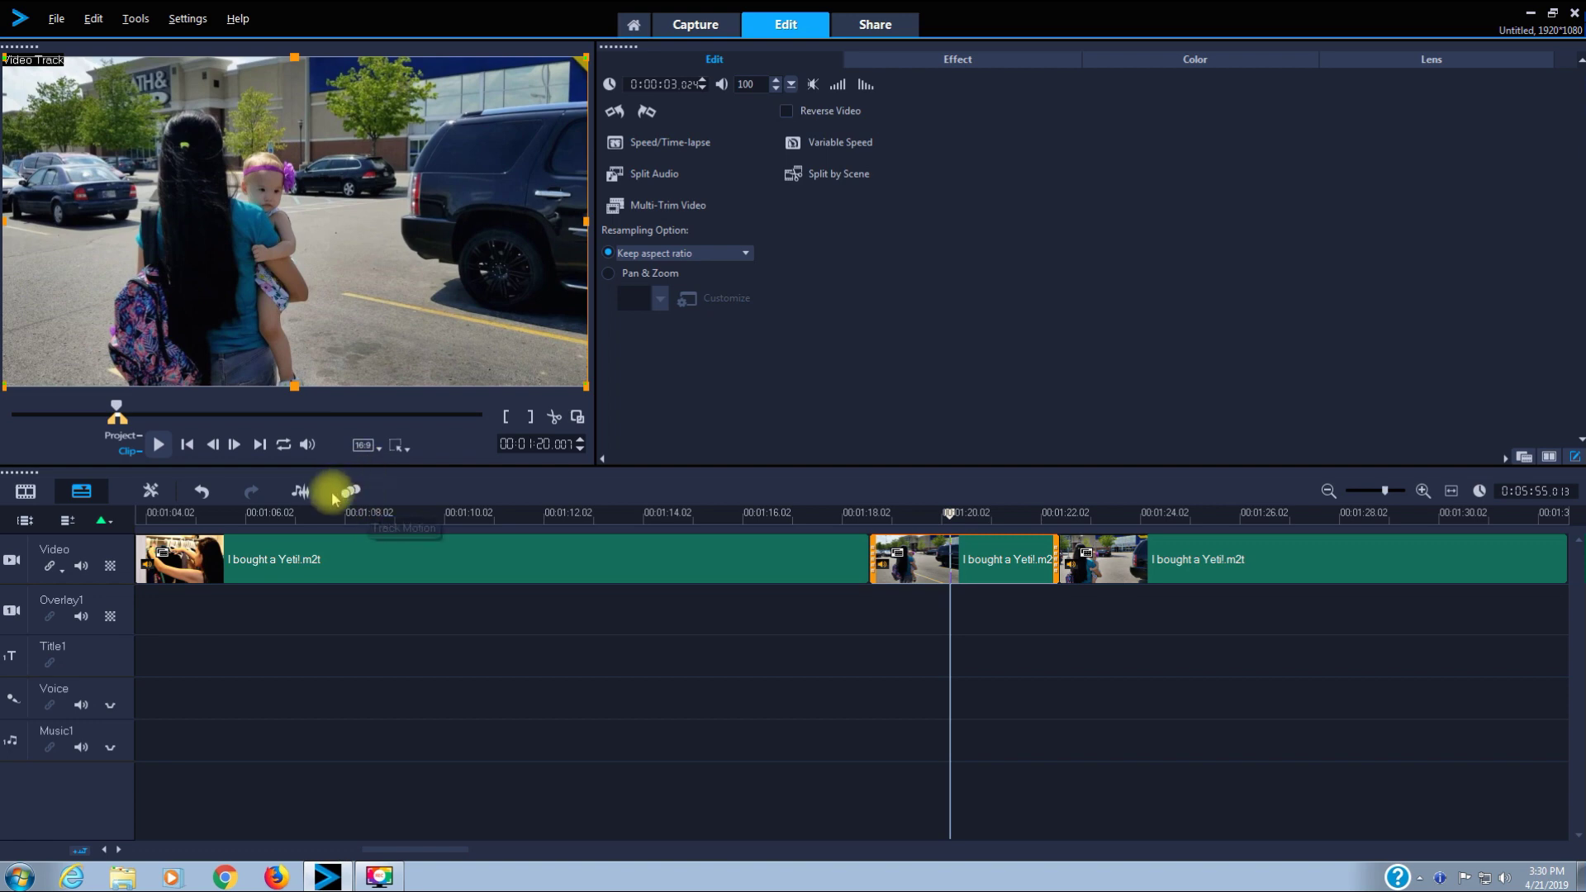
pyautogui.click(152, 493)
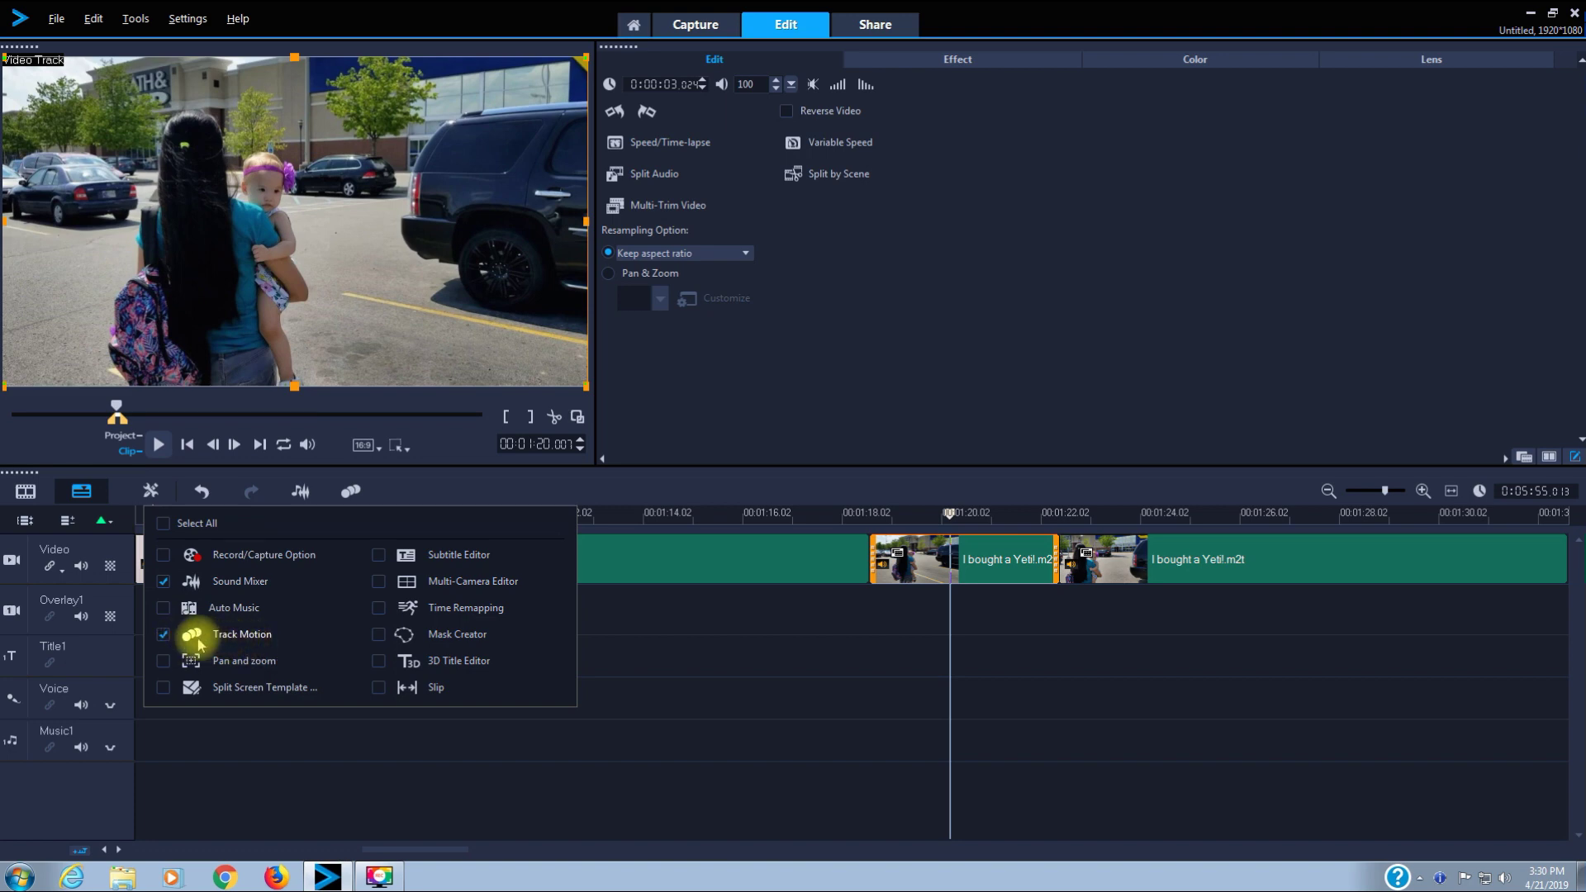
pyautogui.click(467, 491)
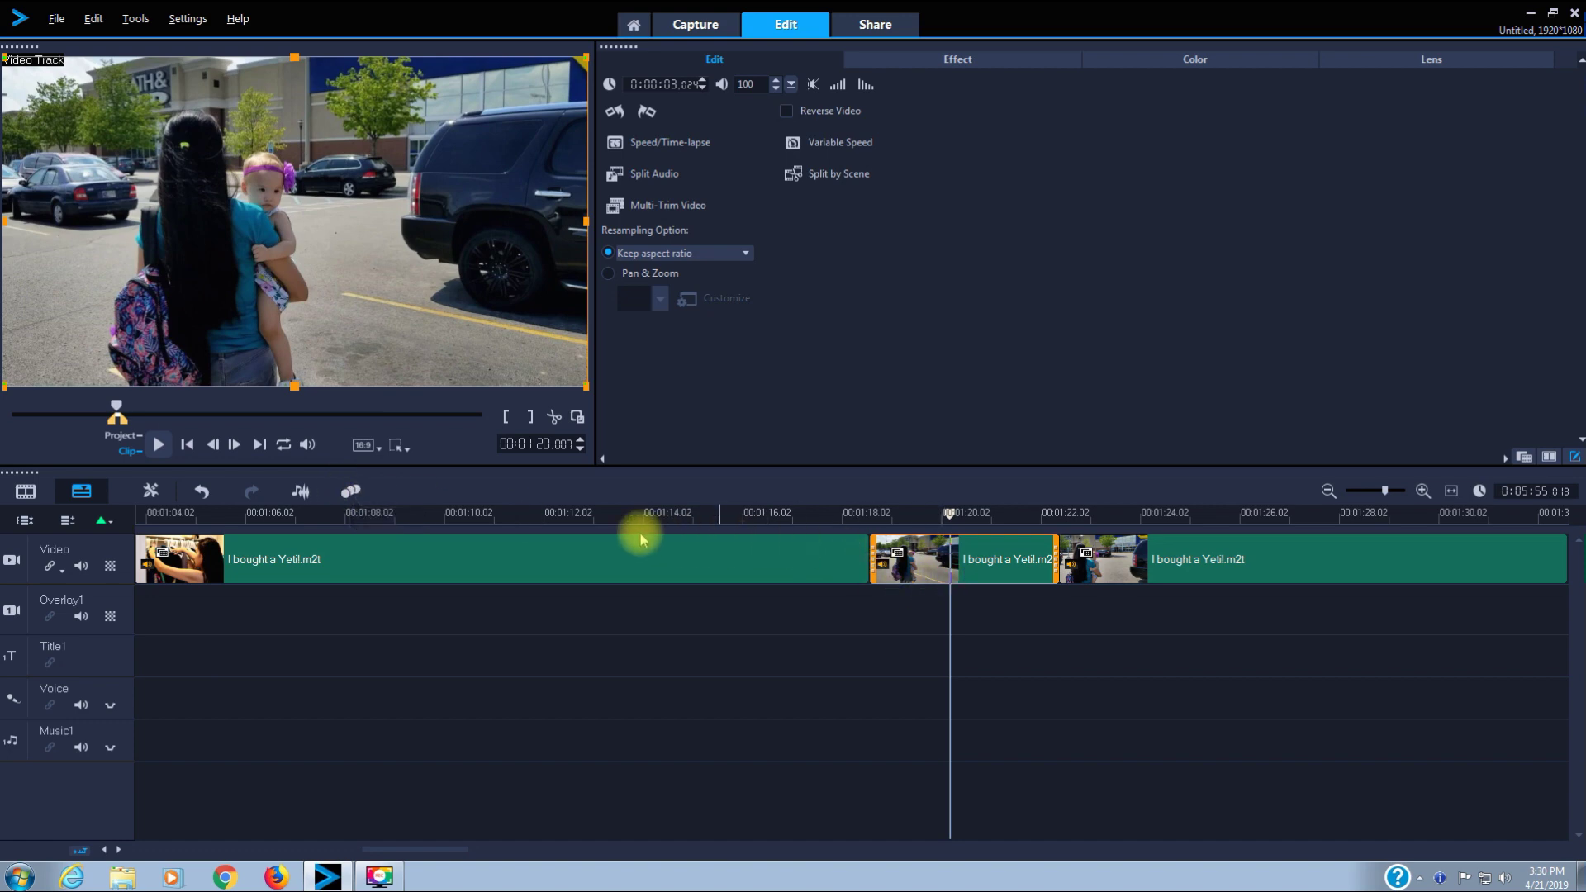
pyautogui.click(354, 493)
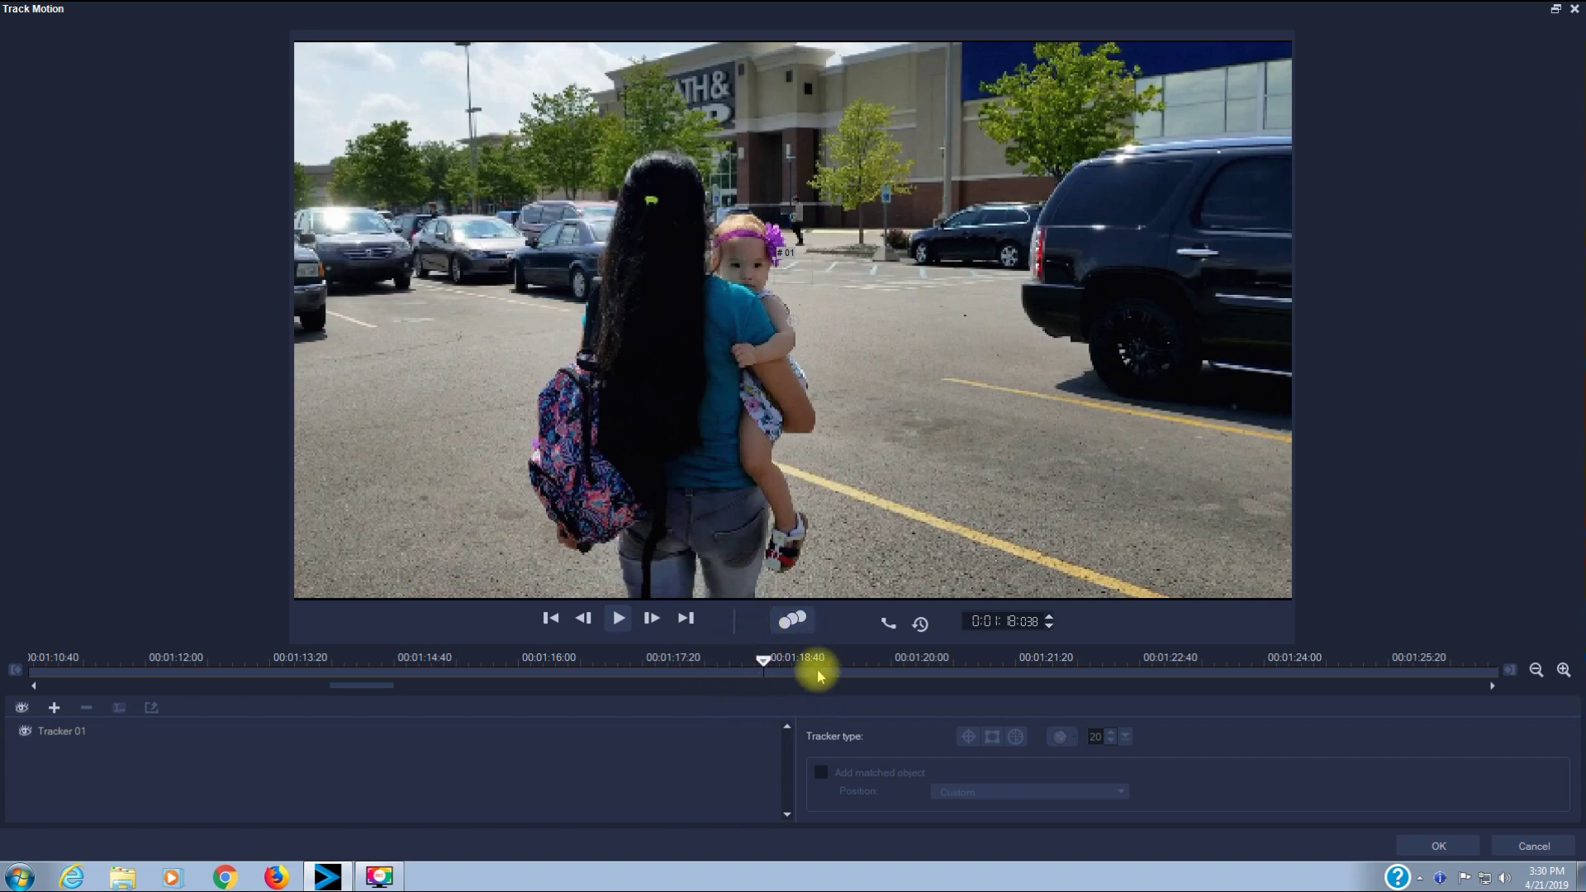
# Add a new tracker at about 0:01:19.011 and delete Tracker 01.
pyautogui.moveTo(766, 661); pyautogui.dragTo(824, 657)
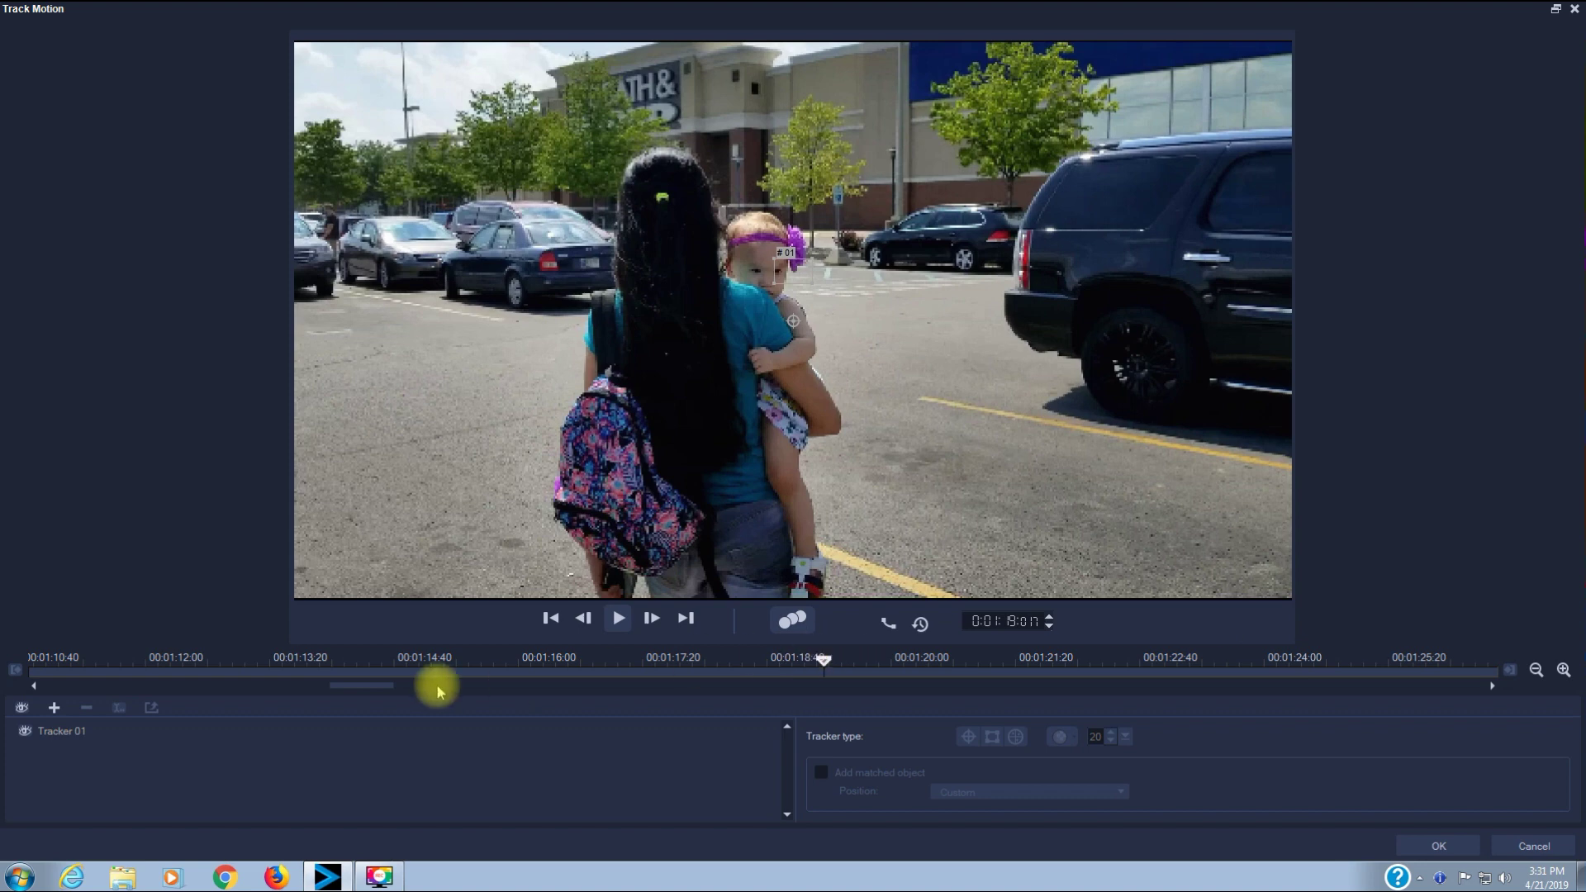
pyautogui.click(54, 709)
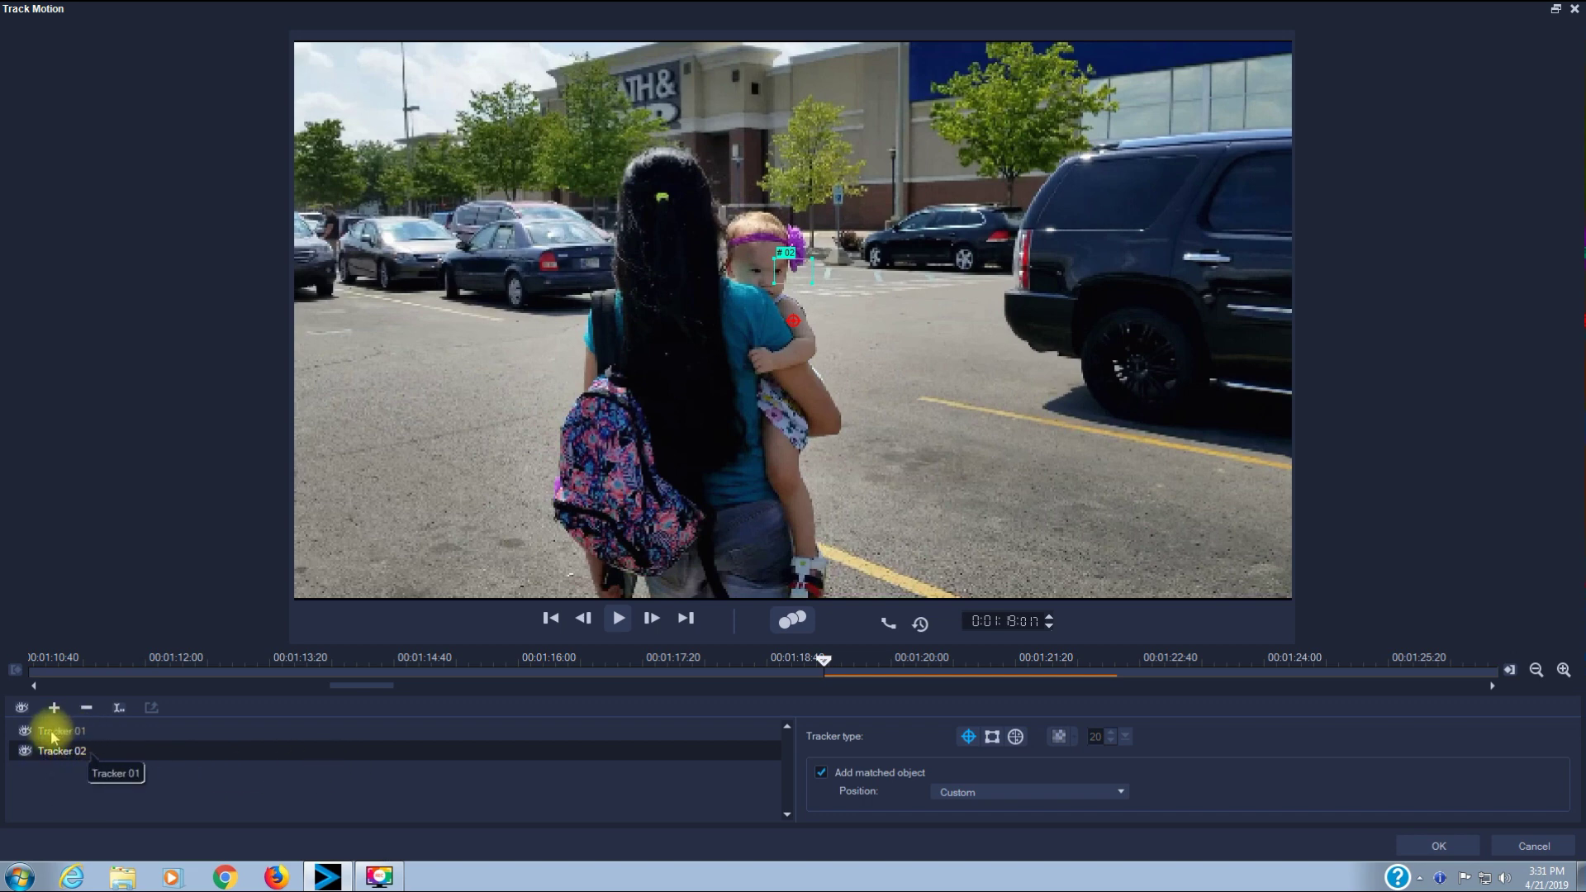
pyautogui.click(98, 732)
pyautogui.click(86, 707)
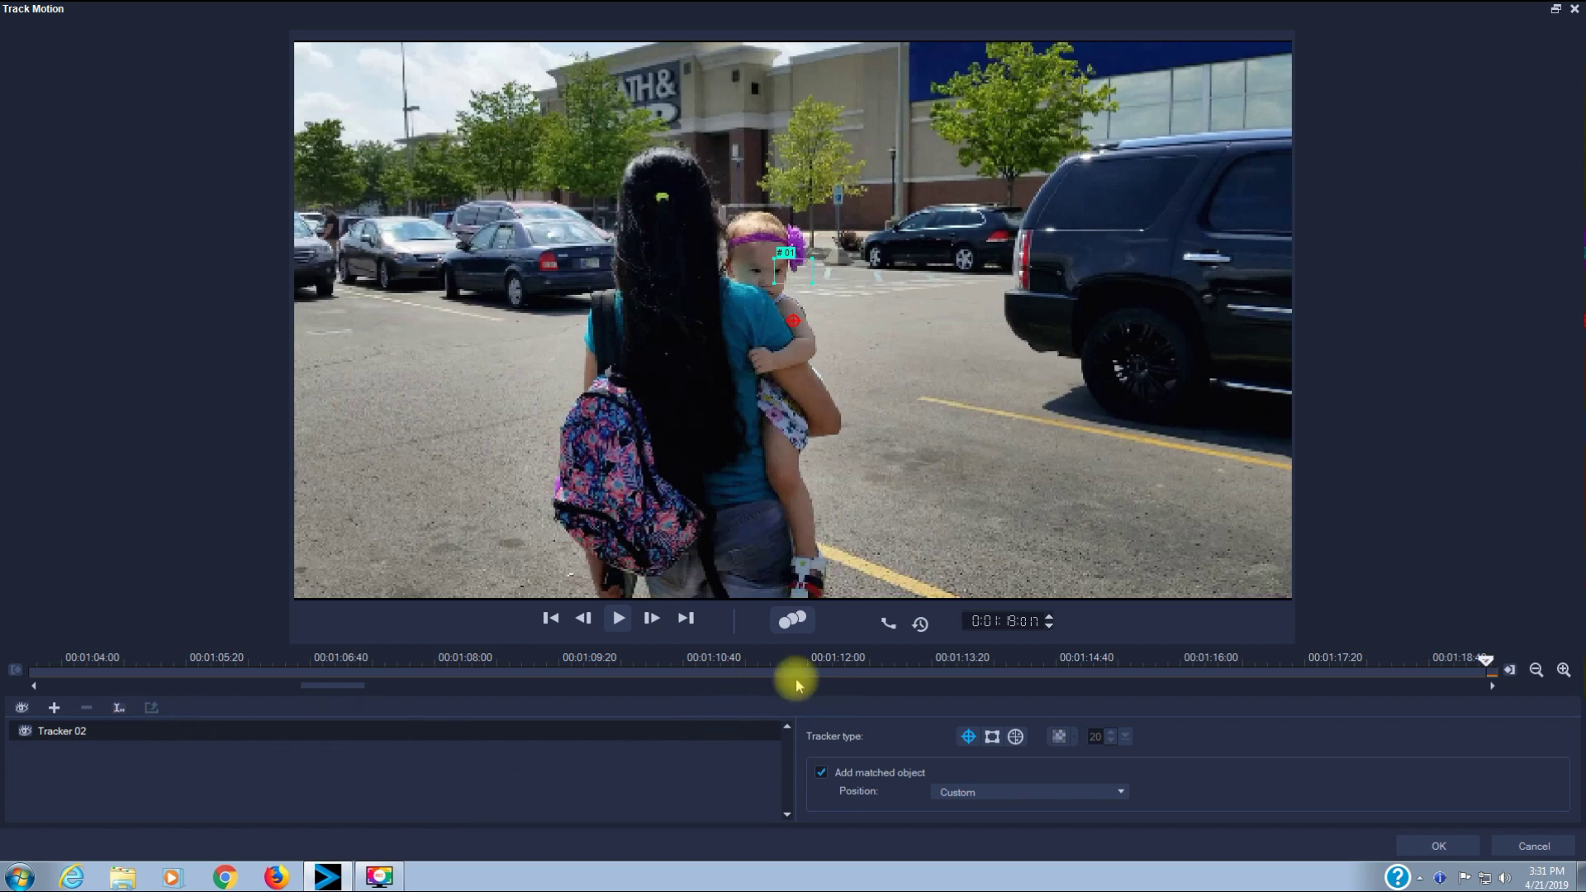
# Move the playhead within the tracked segment to the frame at 0:01:19.025, where the dark blue sedan's license plate shows.
pyautogui.click(747, 661)
pyautogui.moveTo(746, 661); pyautogui.dragTo(1331, 574)
pyautogui.click(1138, 682)
pyautogui.click(1134, 684)
pyautogui.hscroll(-3, 948, 683)
pyautogui.hscroll(2, 843, 694)
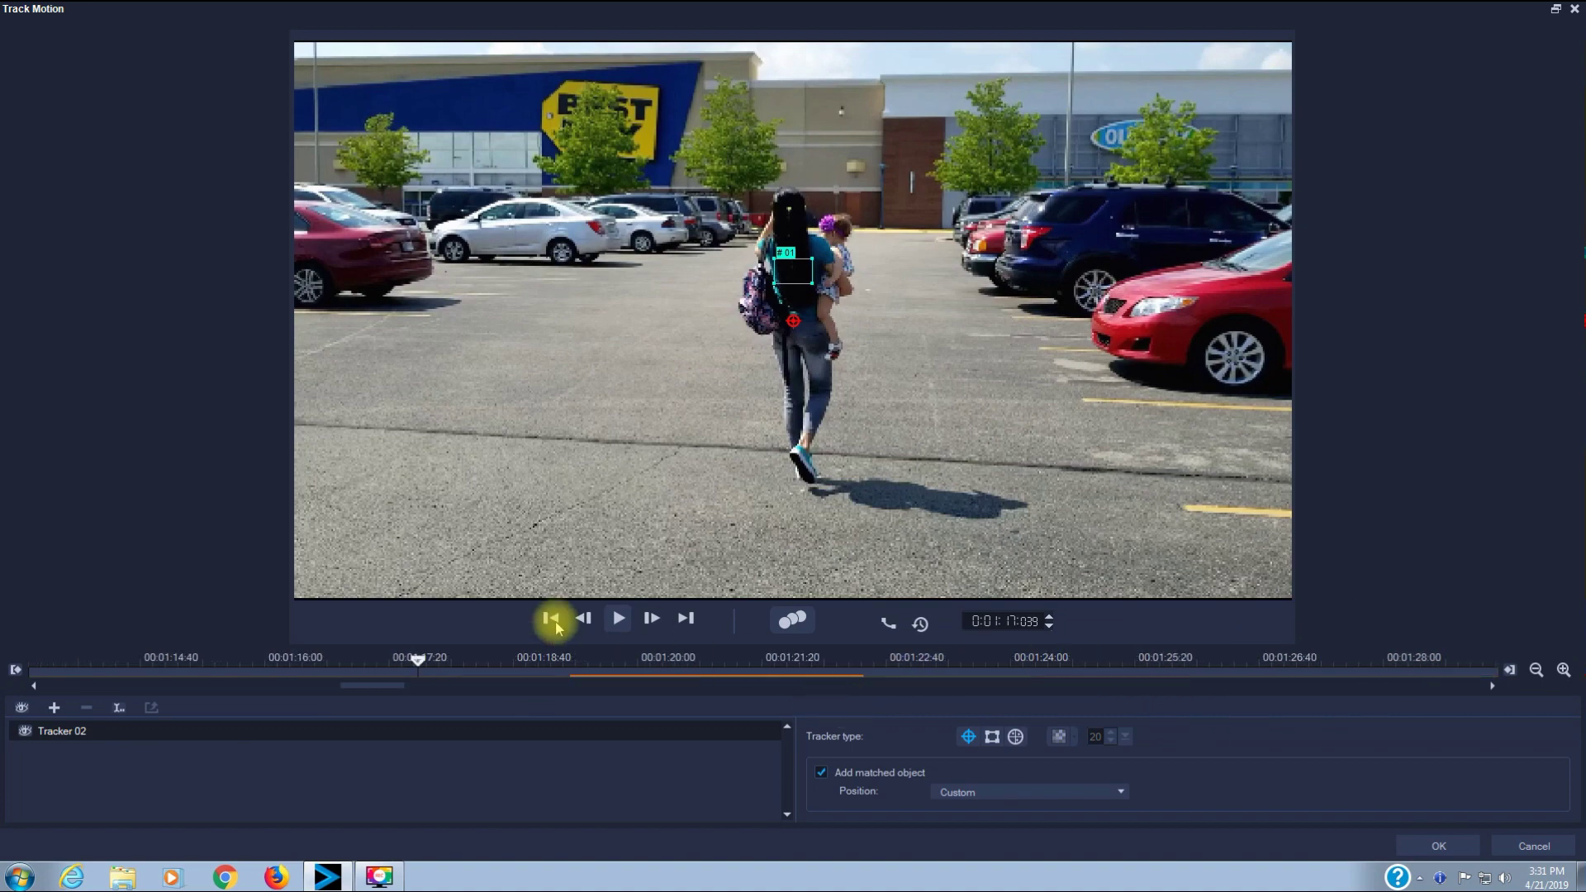
pyautogui.moveTo(414, 658); pyautogui.dragTo(512, 679)
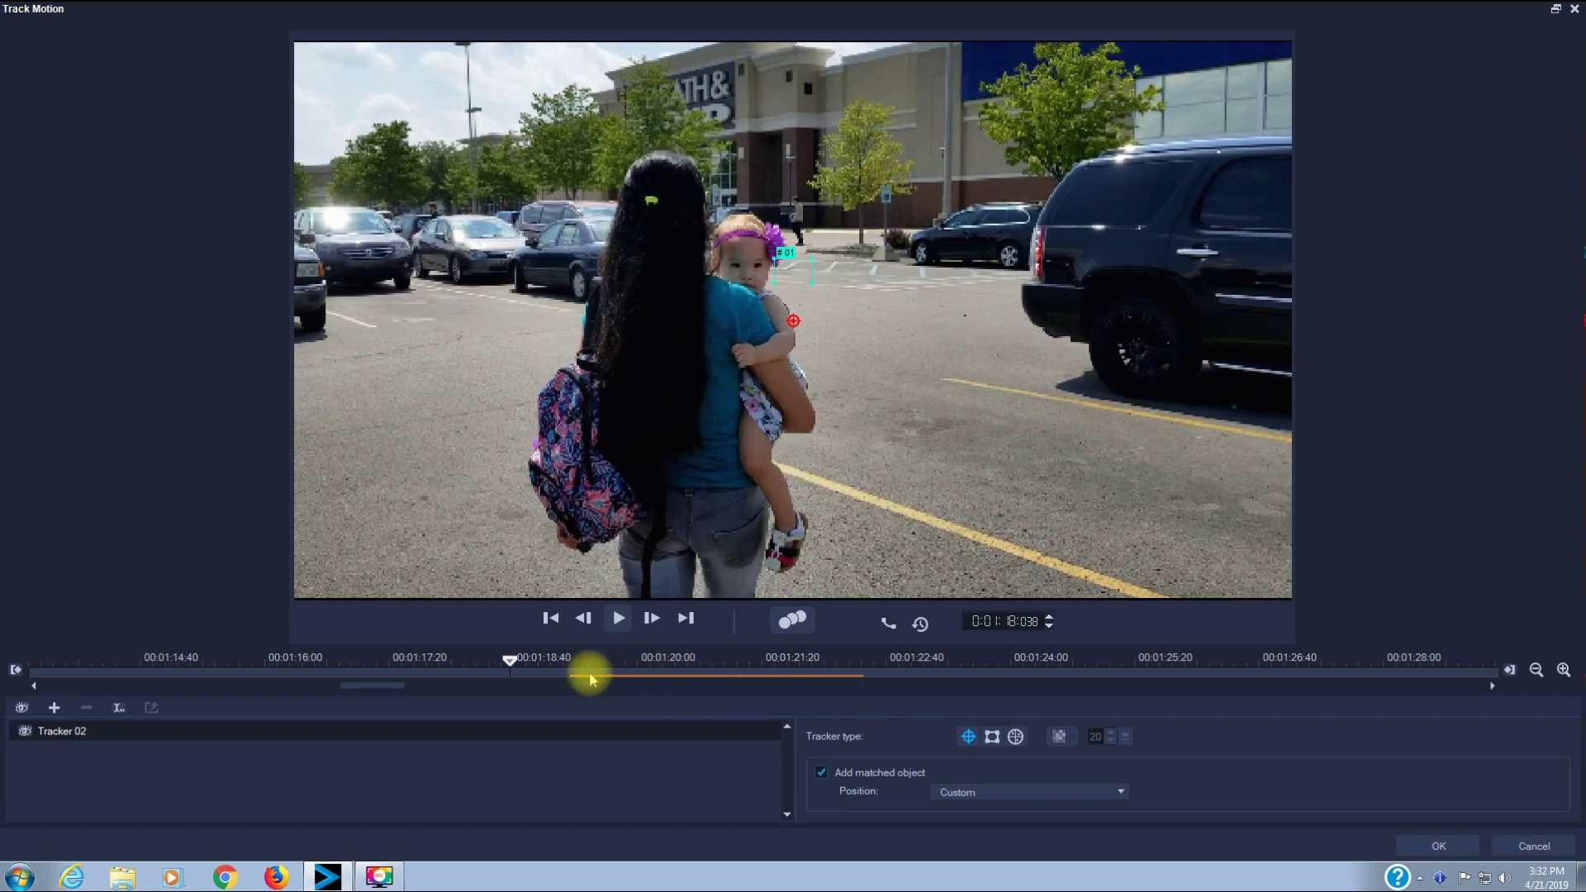
pyautogui.moveTo(509, 661); pyautogui.dragTo(602, 663)
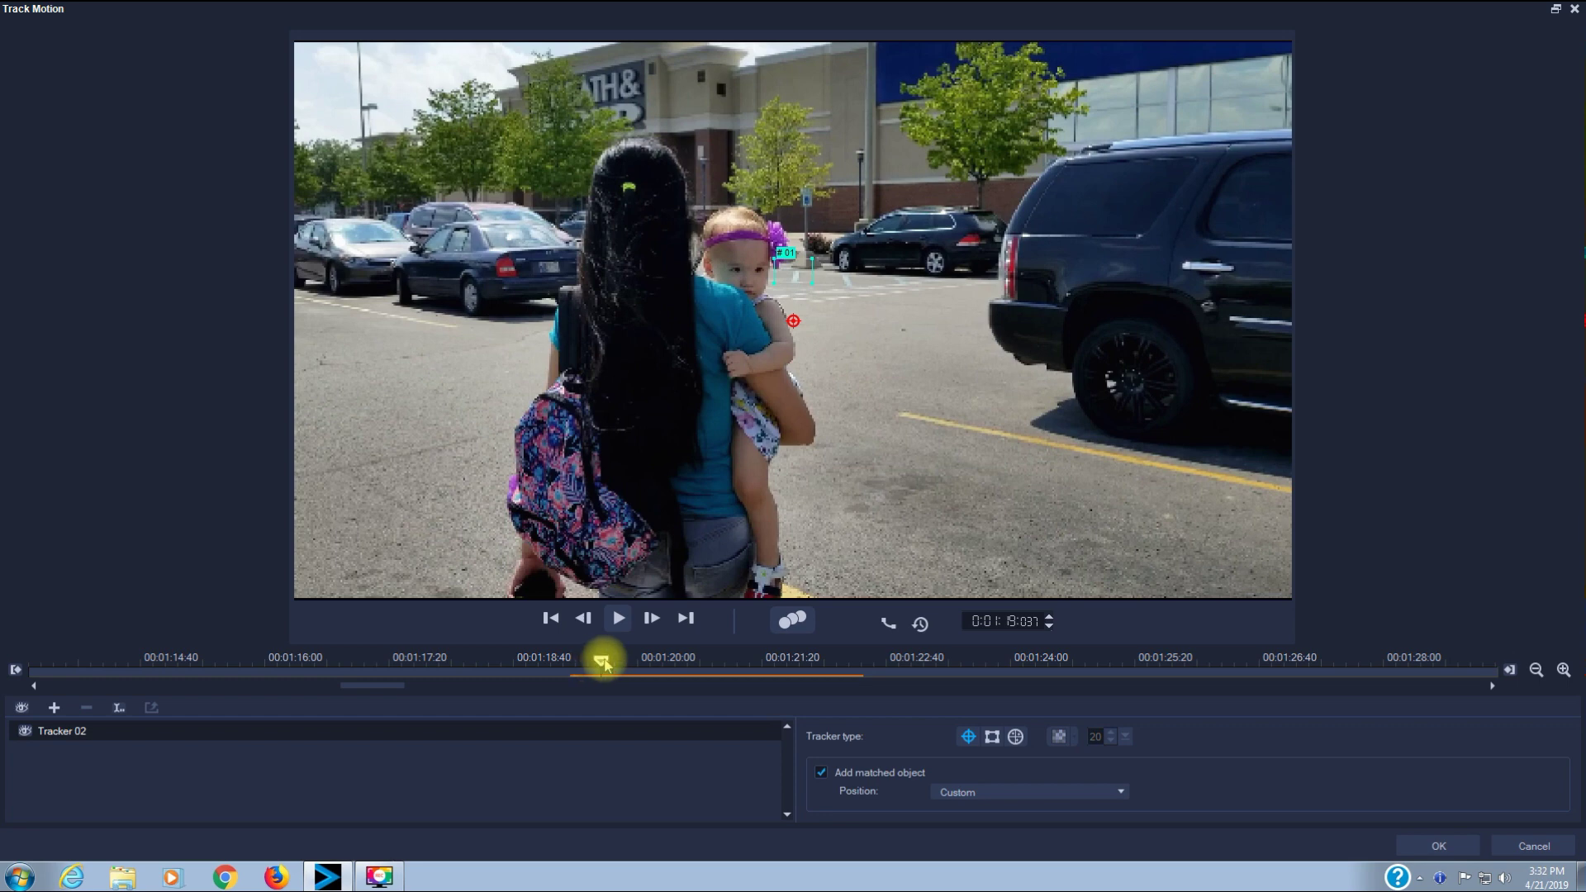
pyautogui.moveTo(602, 665); pyautogui.dragTo(582, 690)
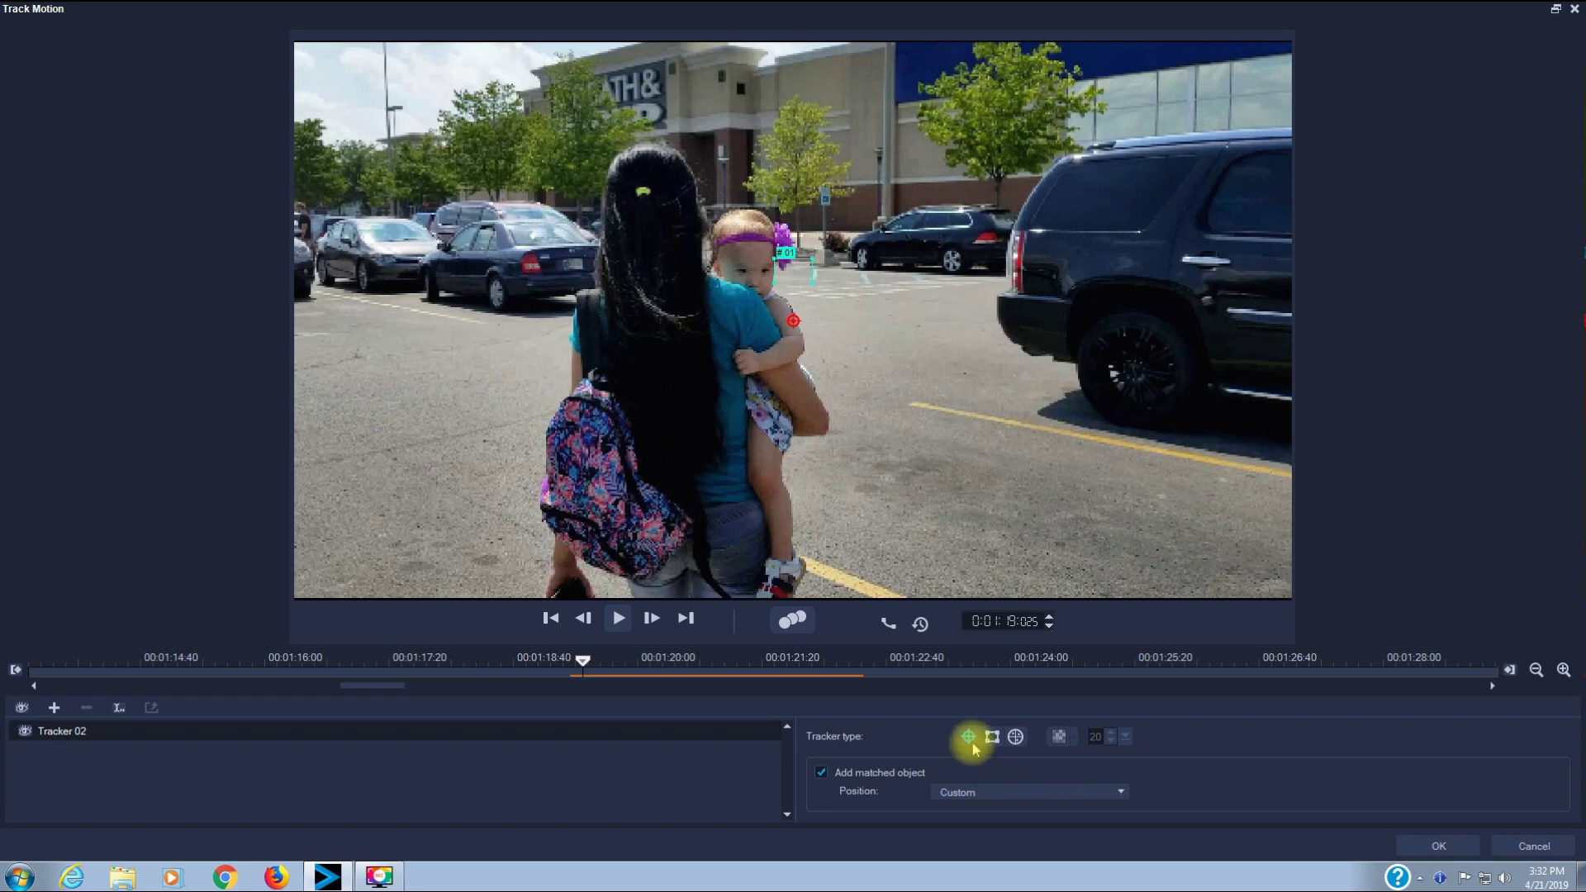
# Apply a mosaic to the tracker and fit it over the dark blue sedan's license plate.
pyautogui.click(1060, 738)
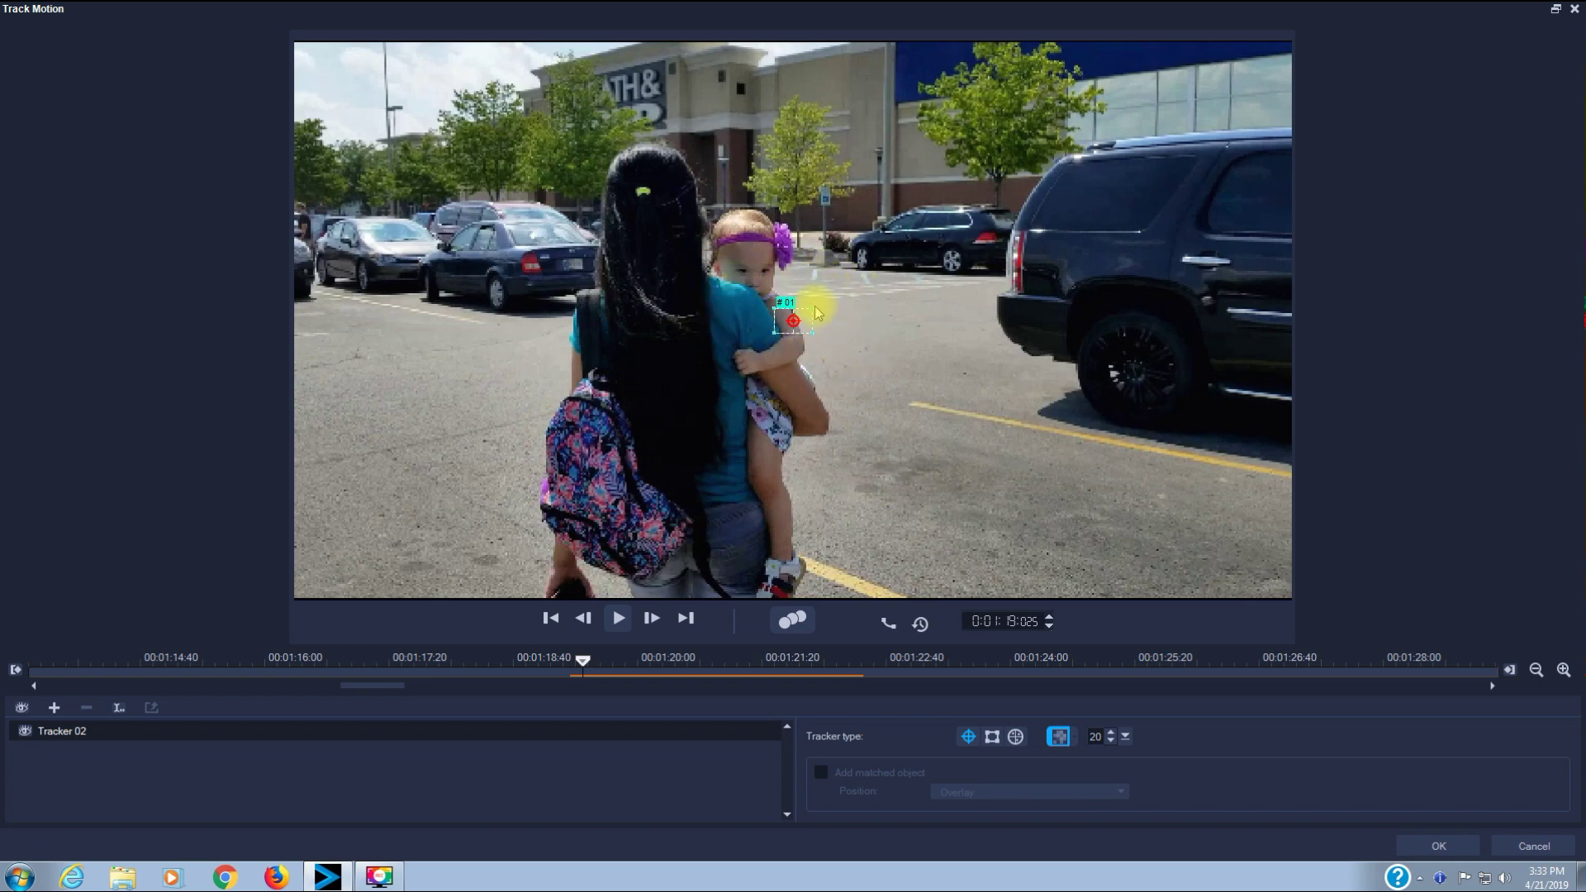
pyautogui.moveTo(793, 322); pyautogui.dragTo(572, 266)
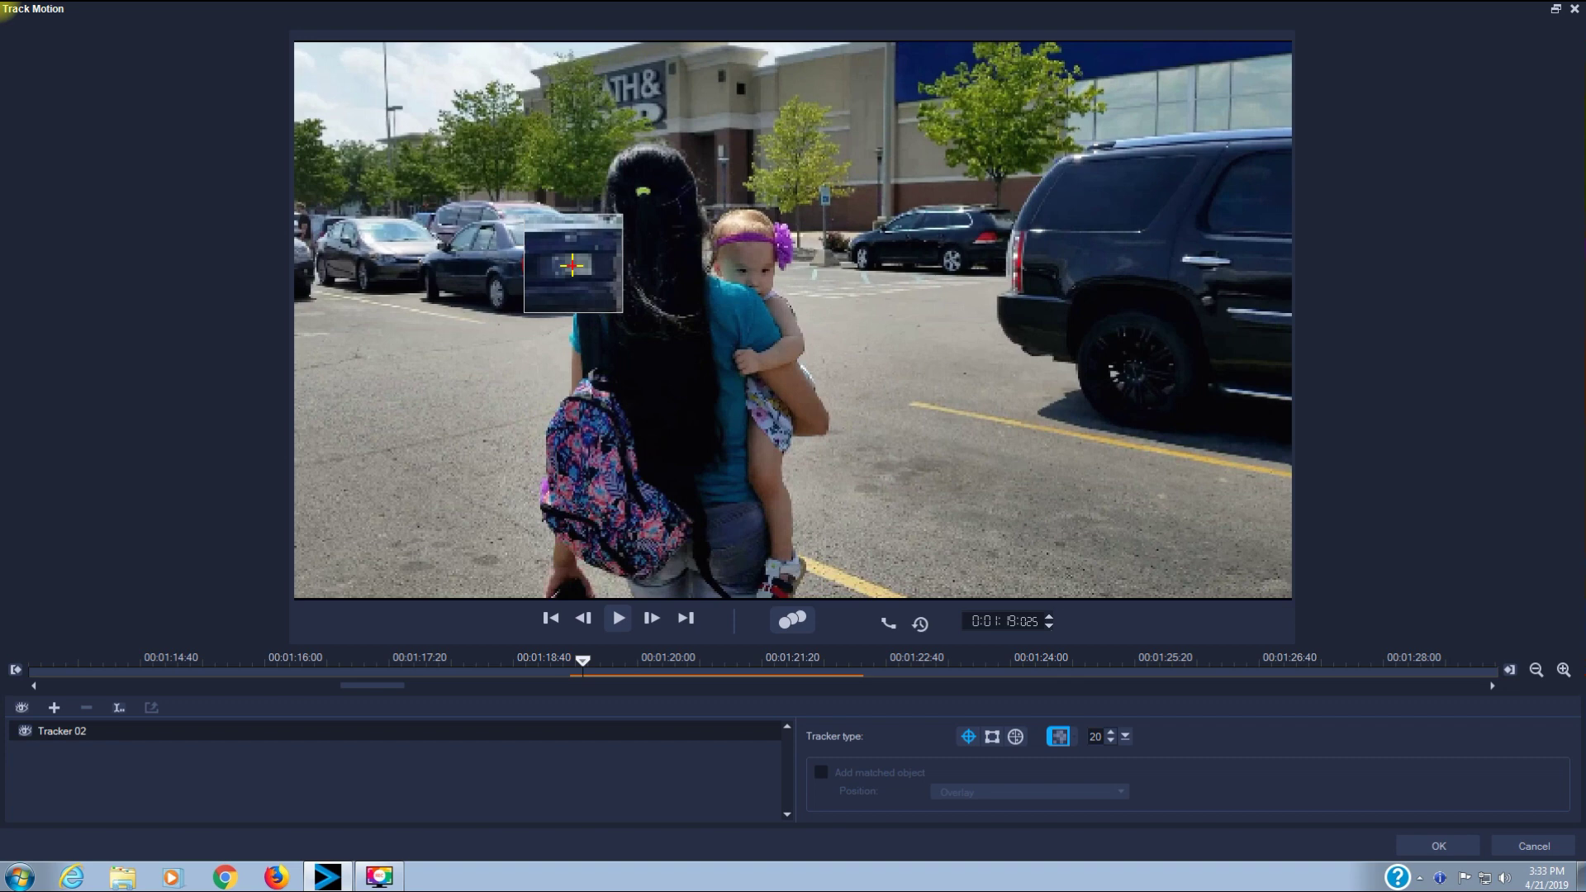
pyautogui.moveTo(572, 265); pyautogui.dragTo(573, 264)
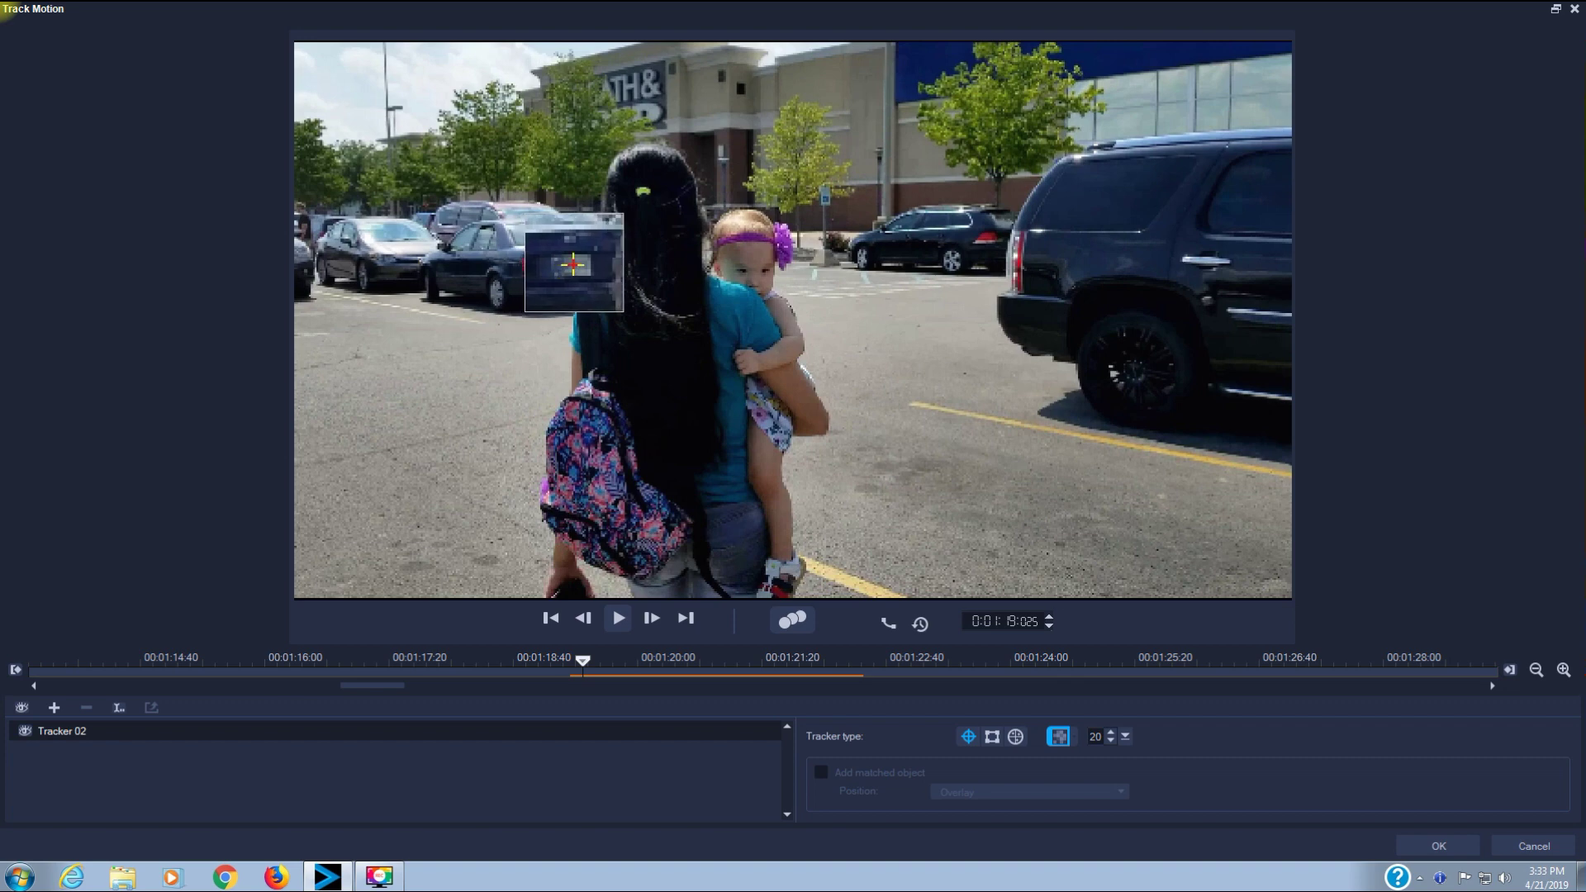
pyautogui.moveTo(574, 265); pyautogui.dragTo(573, 264)
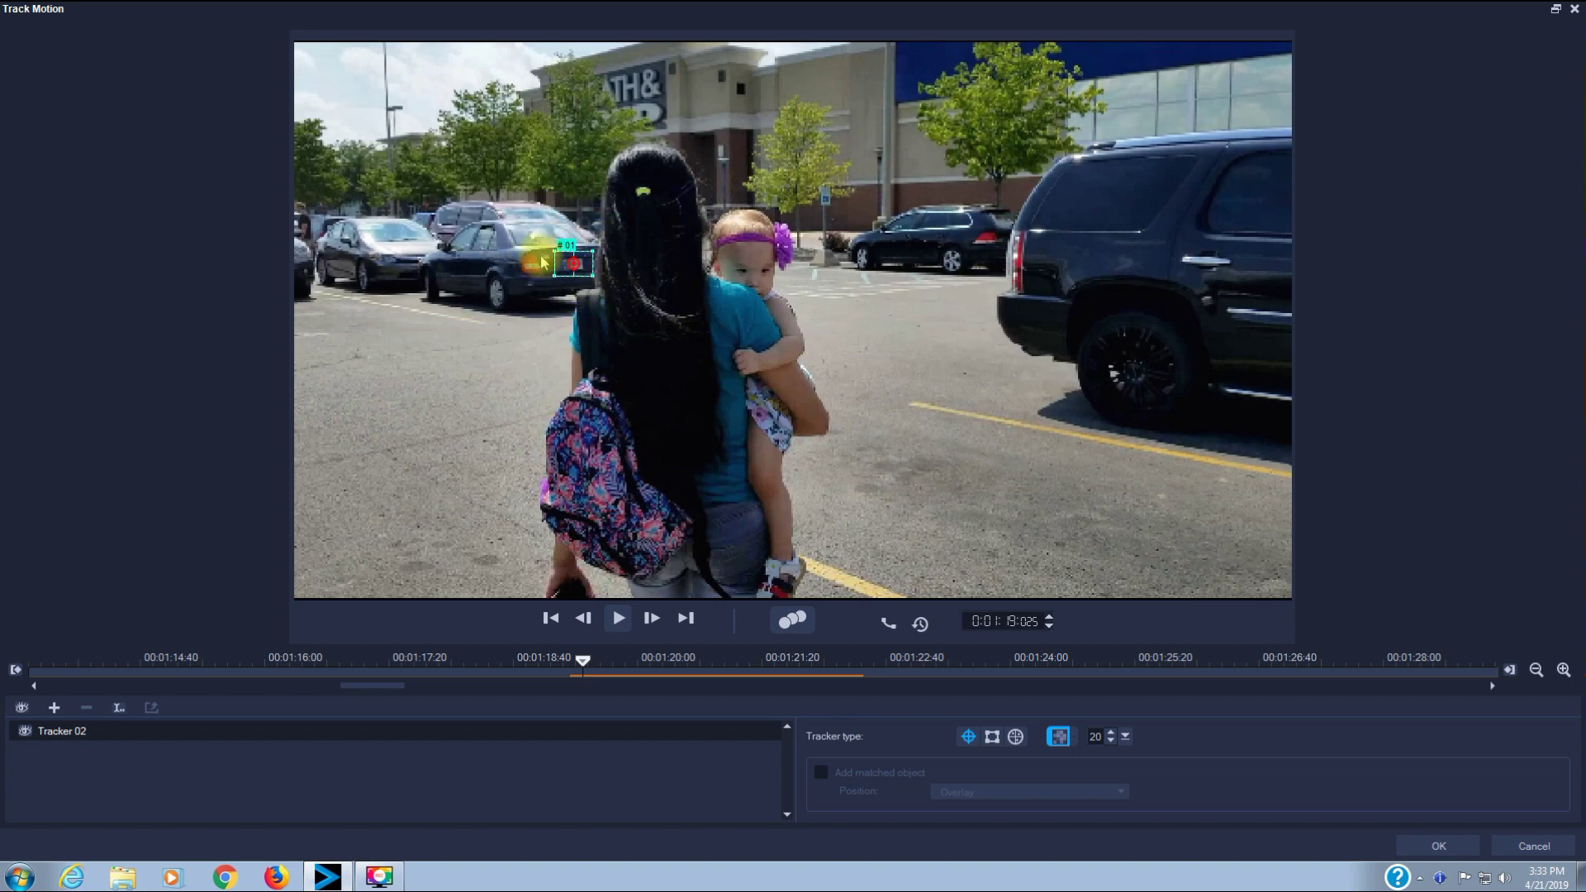
pyautogui.moveTo(595, 264); pyautogui.dragTo(596, 266)
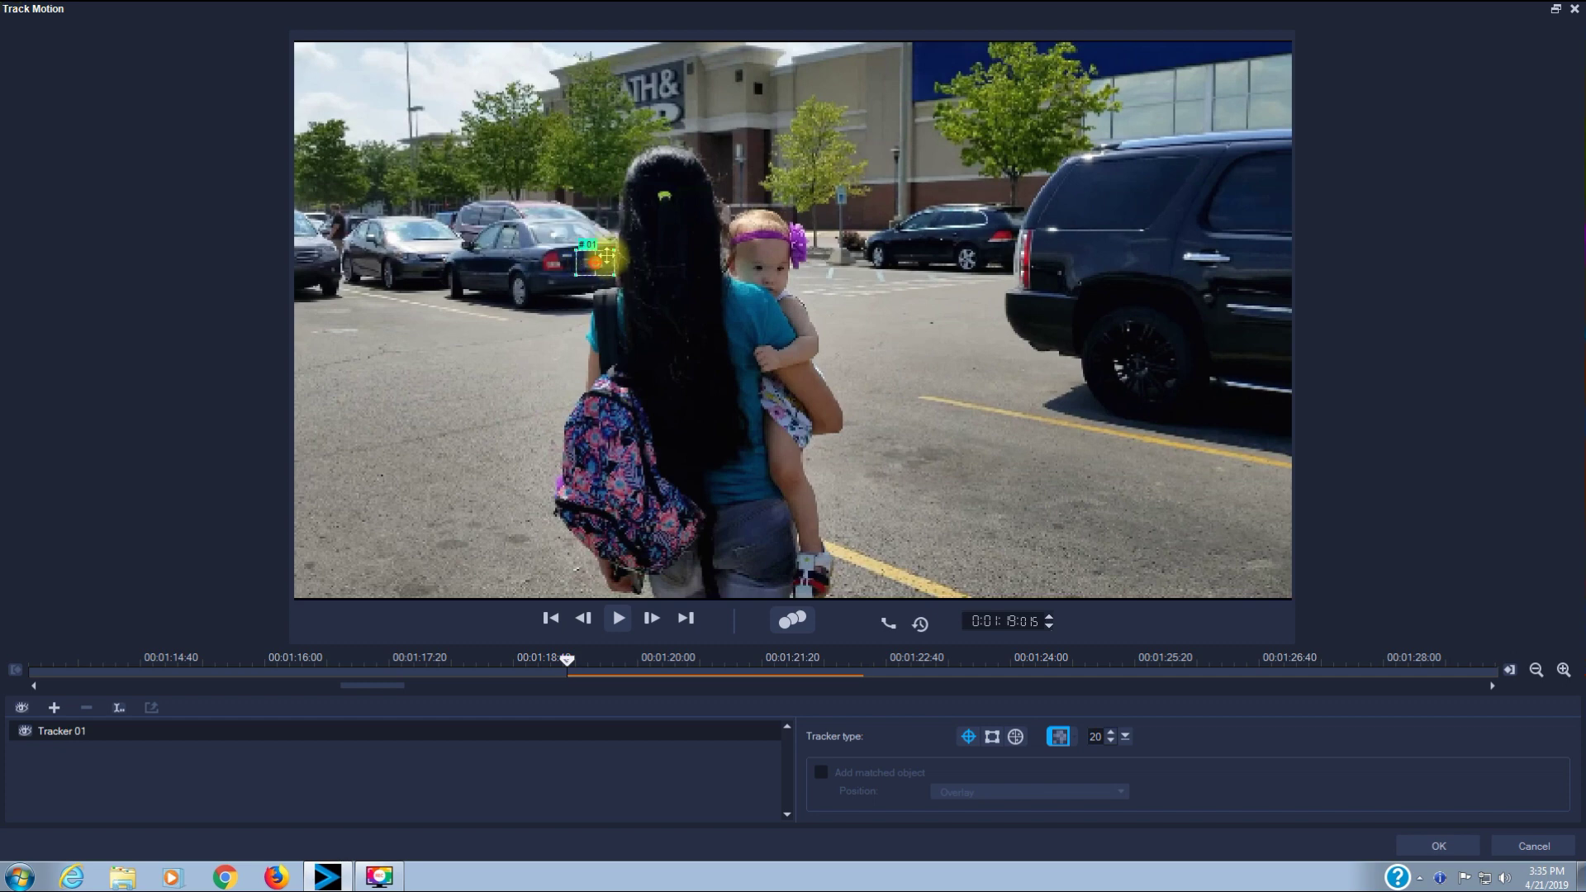
pyautogui.moveTo(595, 266); pyautogui.dragTo(595, 268)
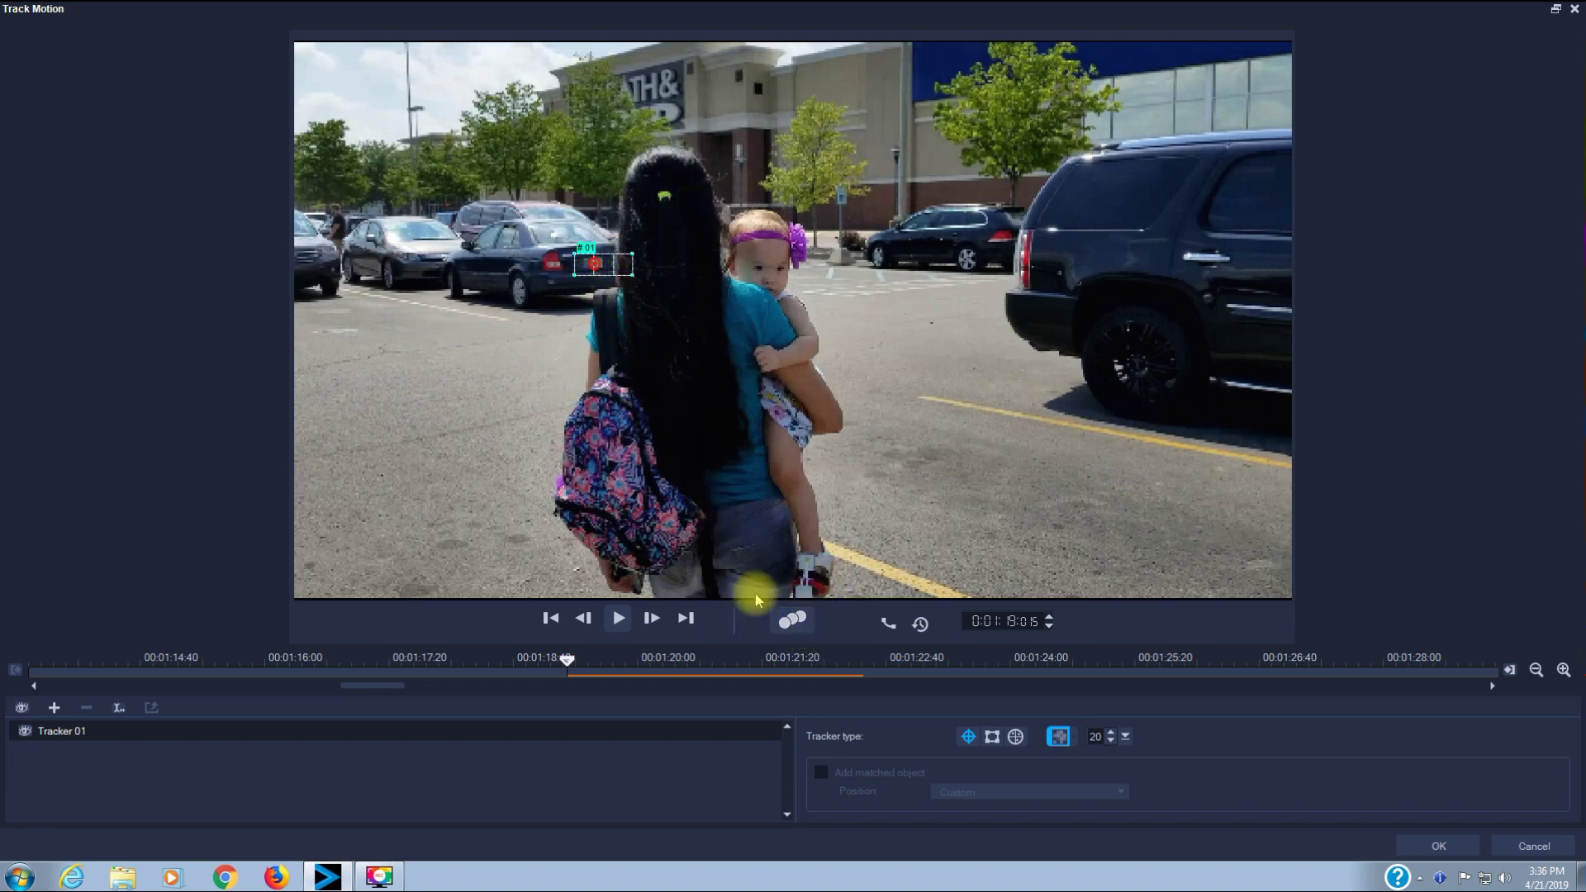
# Track the plate's motion, reposition the tracker onto the vehicle at the frame's edge at 0:01:22.026, and accept the tracking.
pyautogui.click(795, 622)
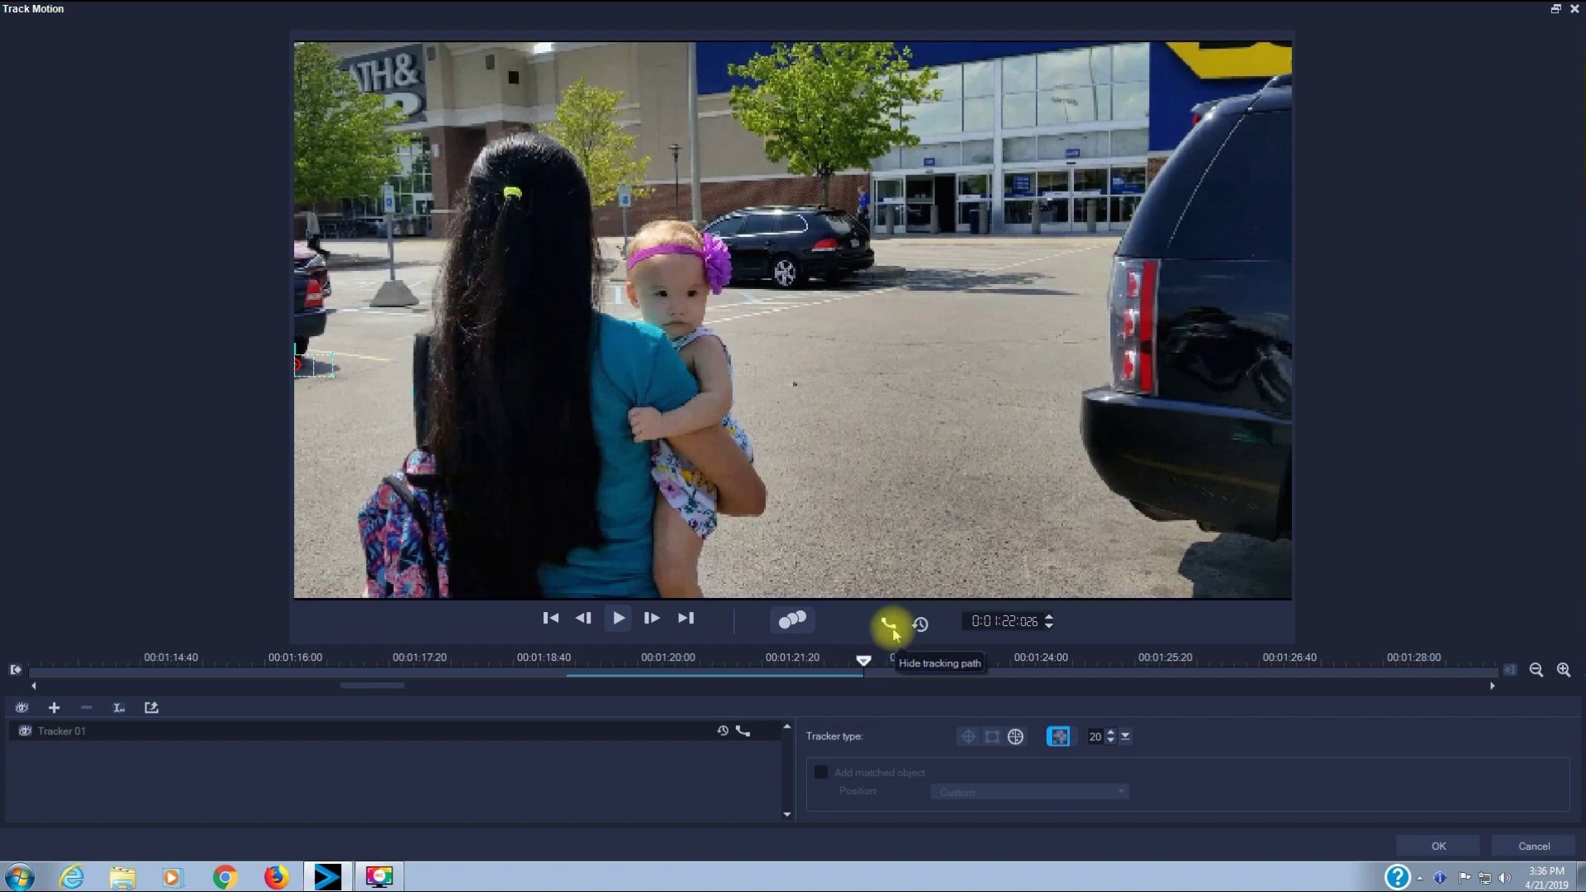
pyautogui.click(890, 630)
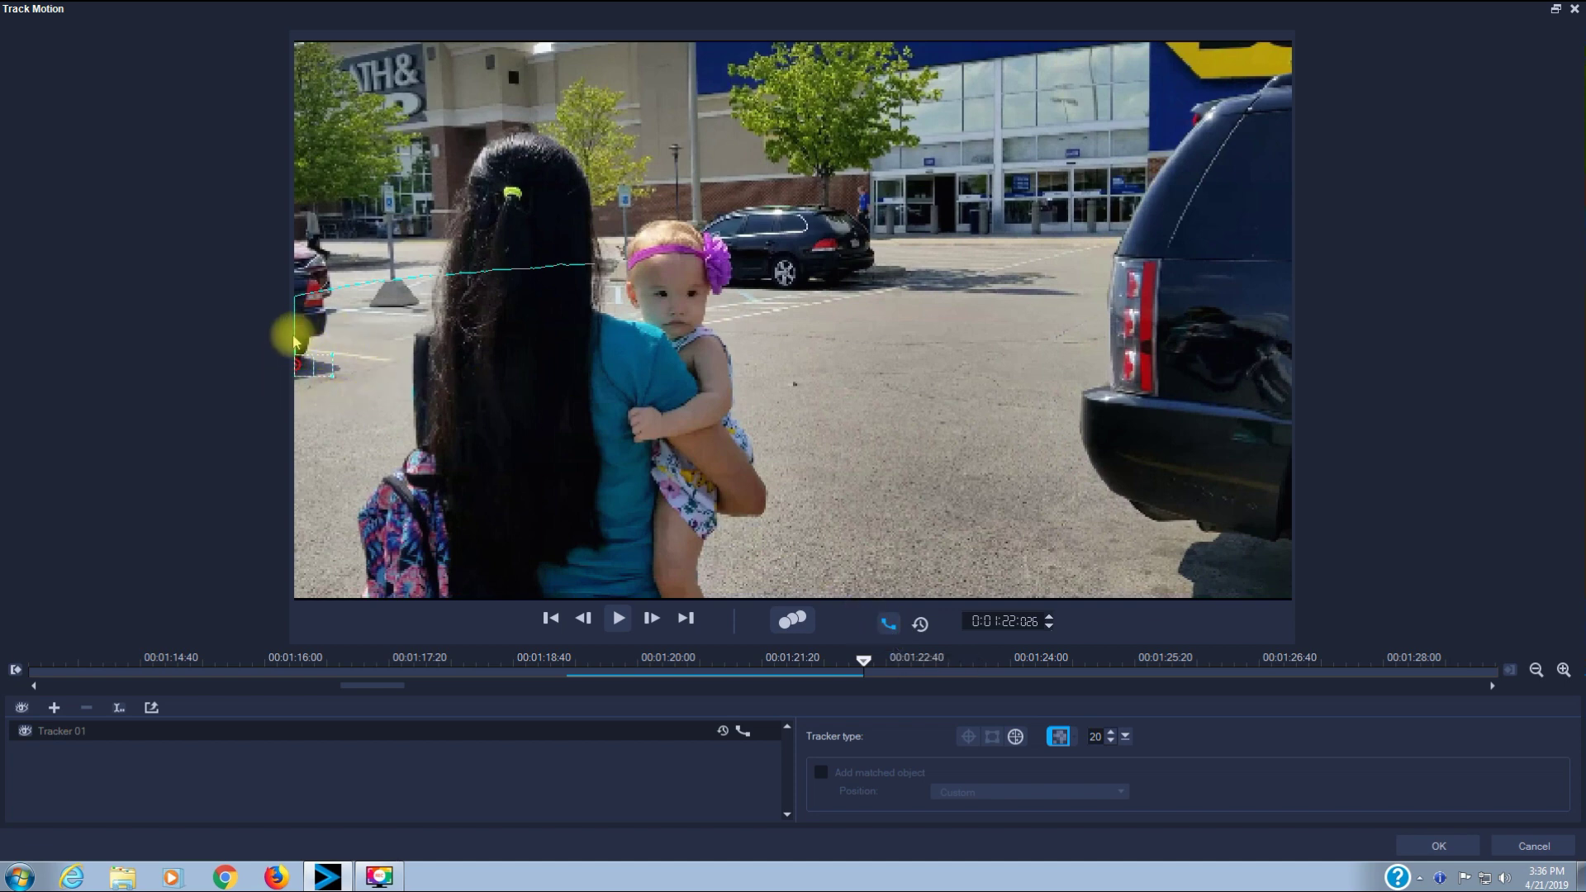
pyautogui.moveTo(299, 372); pyautogui.dragTo(305, 292)
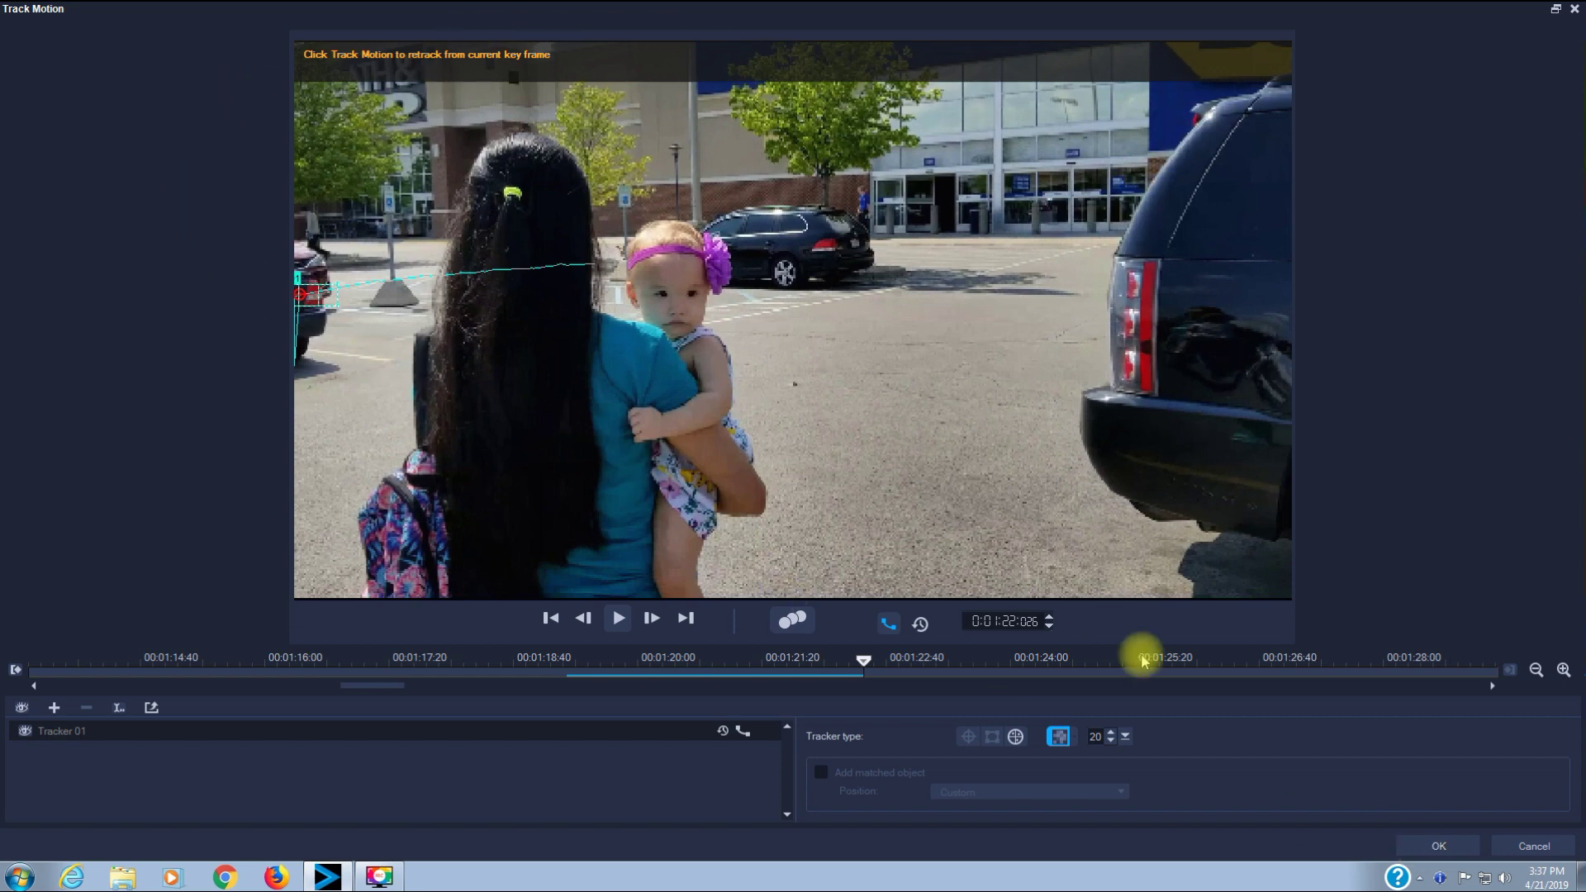
pyautogui.click(1422, 849)
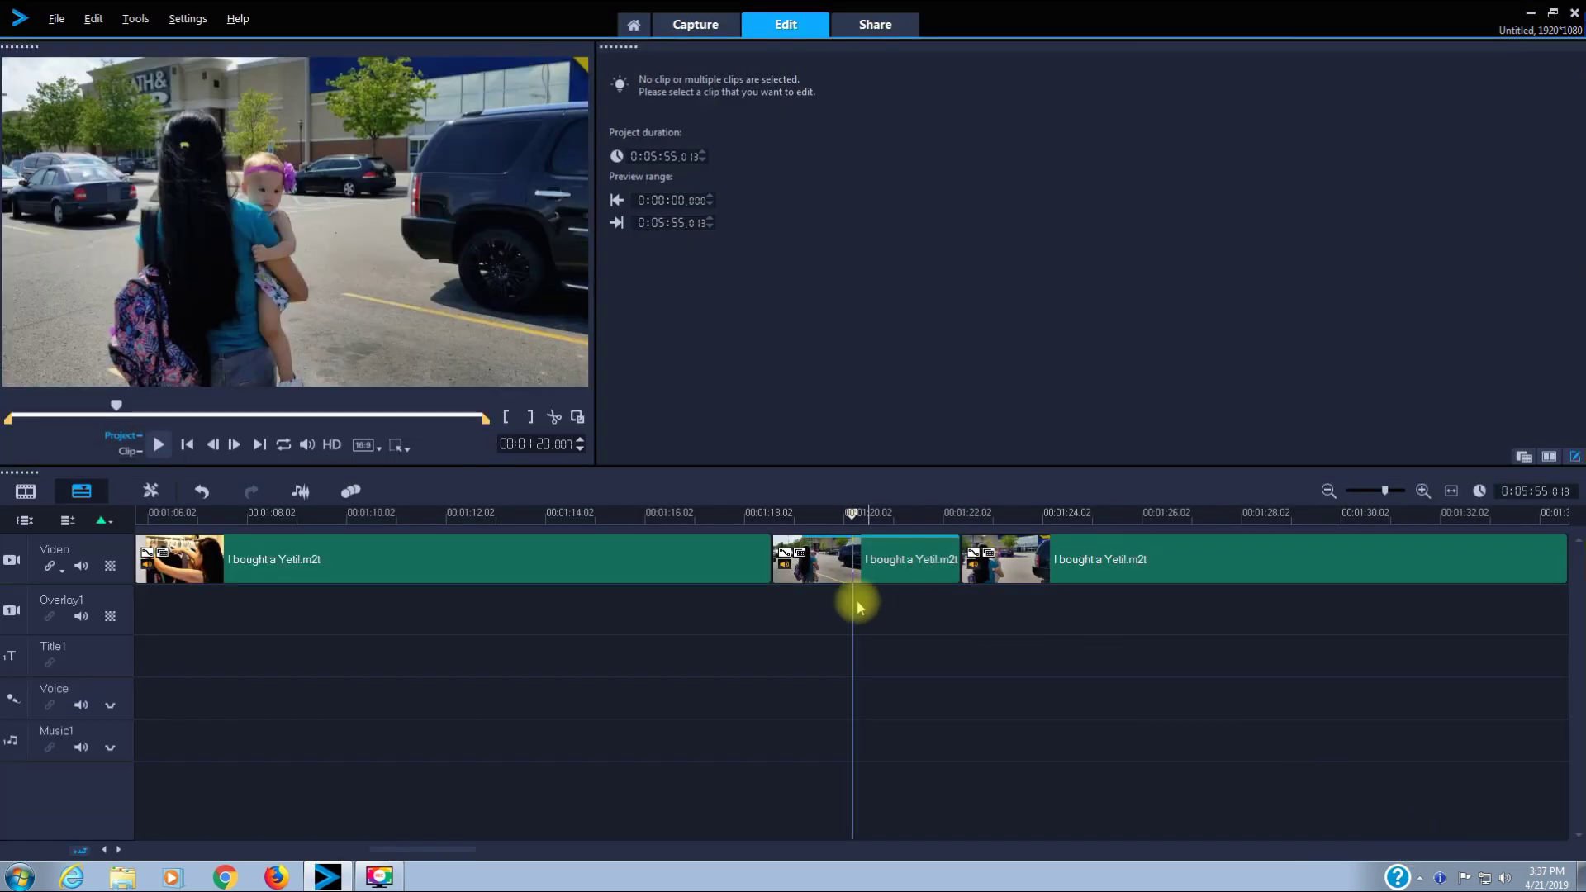
# Play the project in the enlarged preview from about 00:01:16.024 through the segment with the mosaic.
pyautogui.click(746, 516)
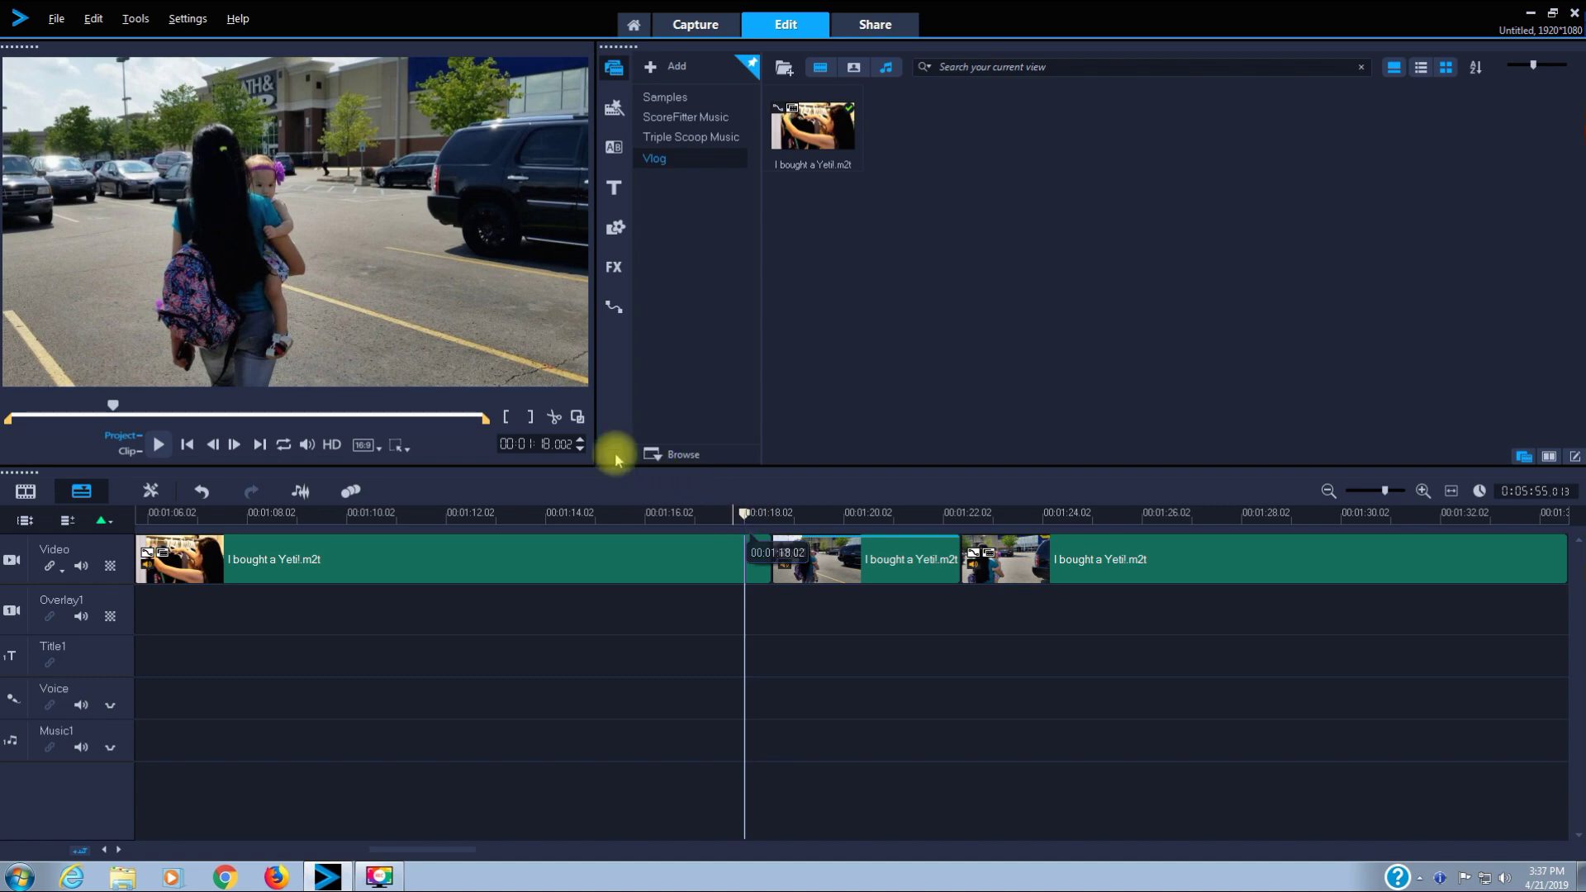
pyautogui.click(578, 418)
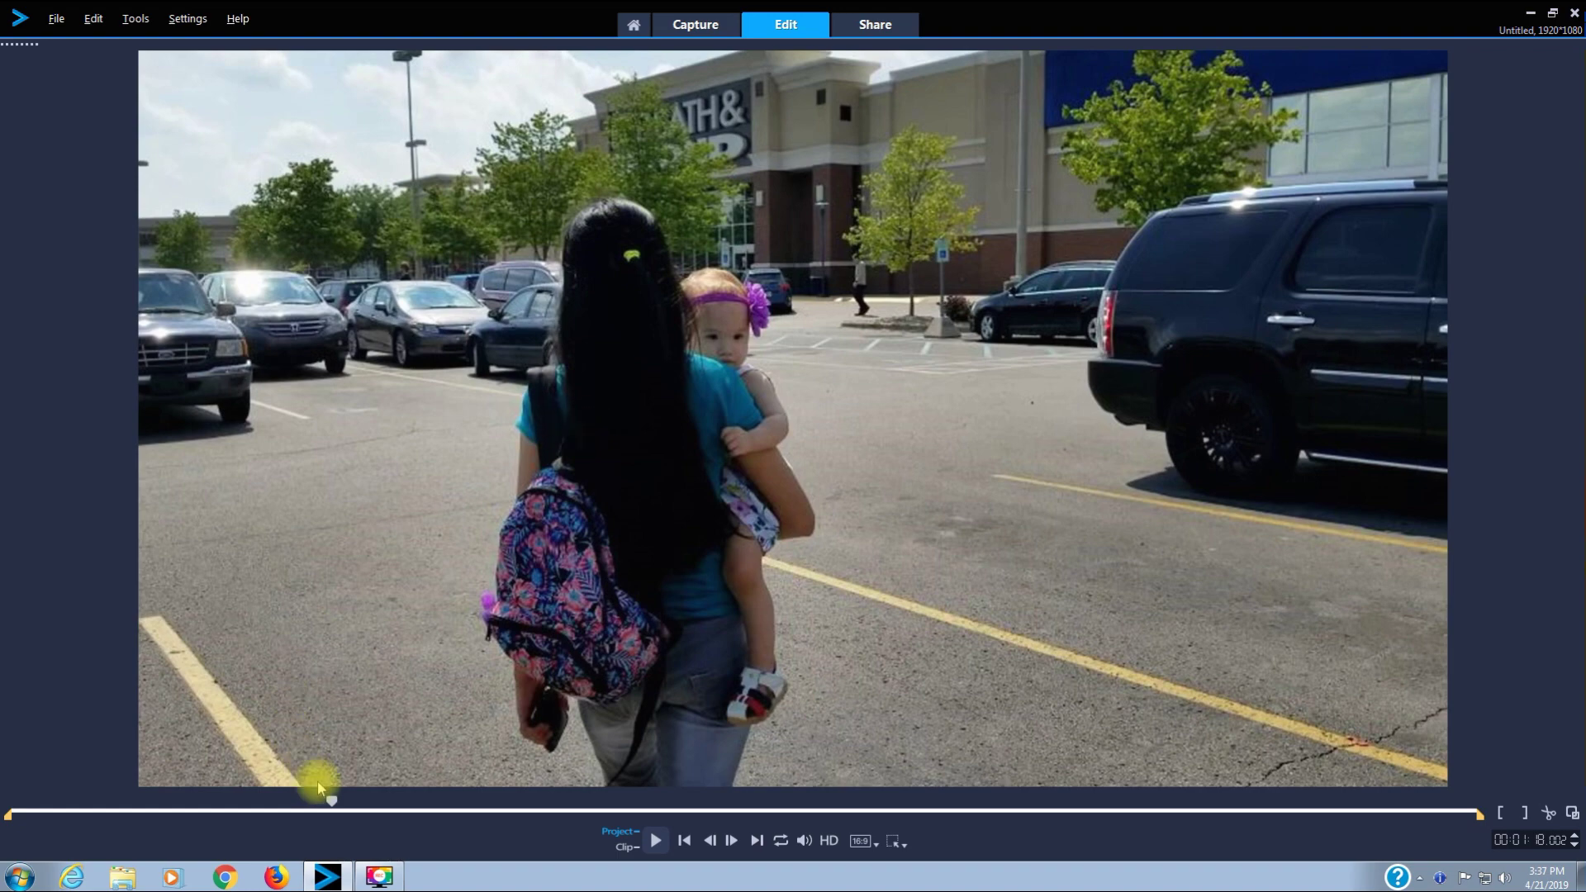
pyautogui.moveTo(333, 806); pyautogui.dragTo(325, 805)
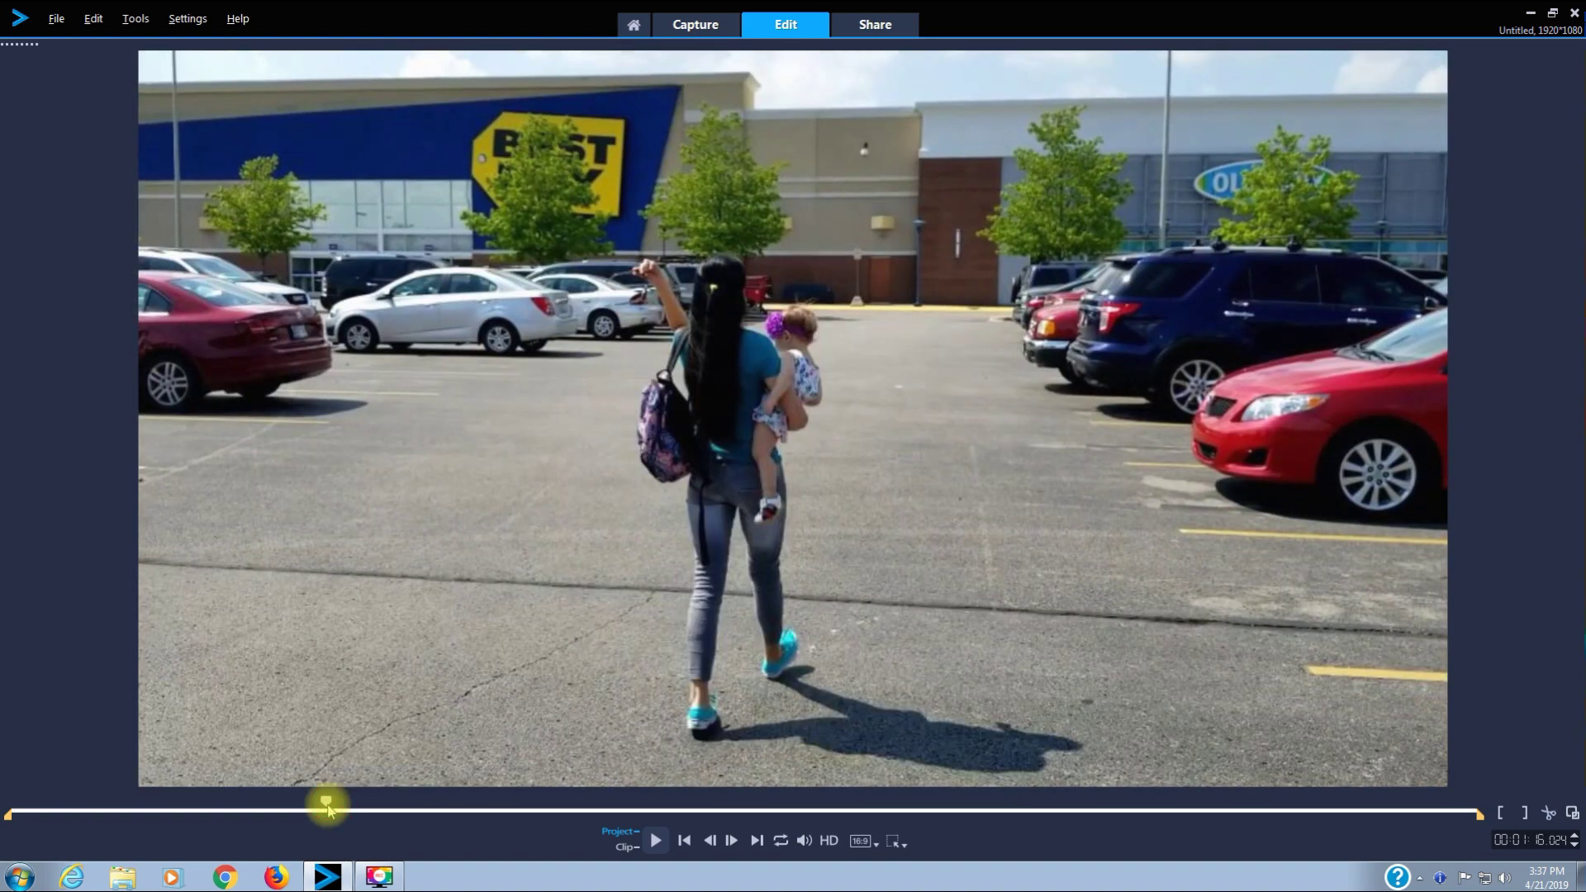
pyautogui.click(657, 842)
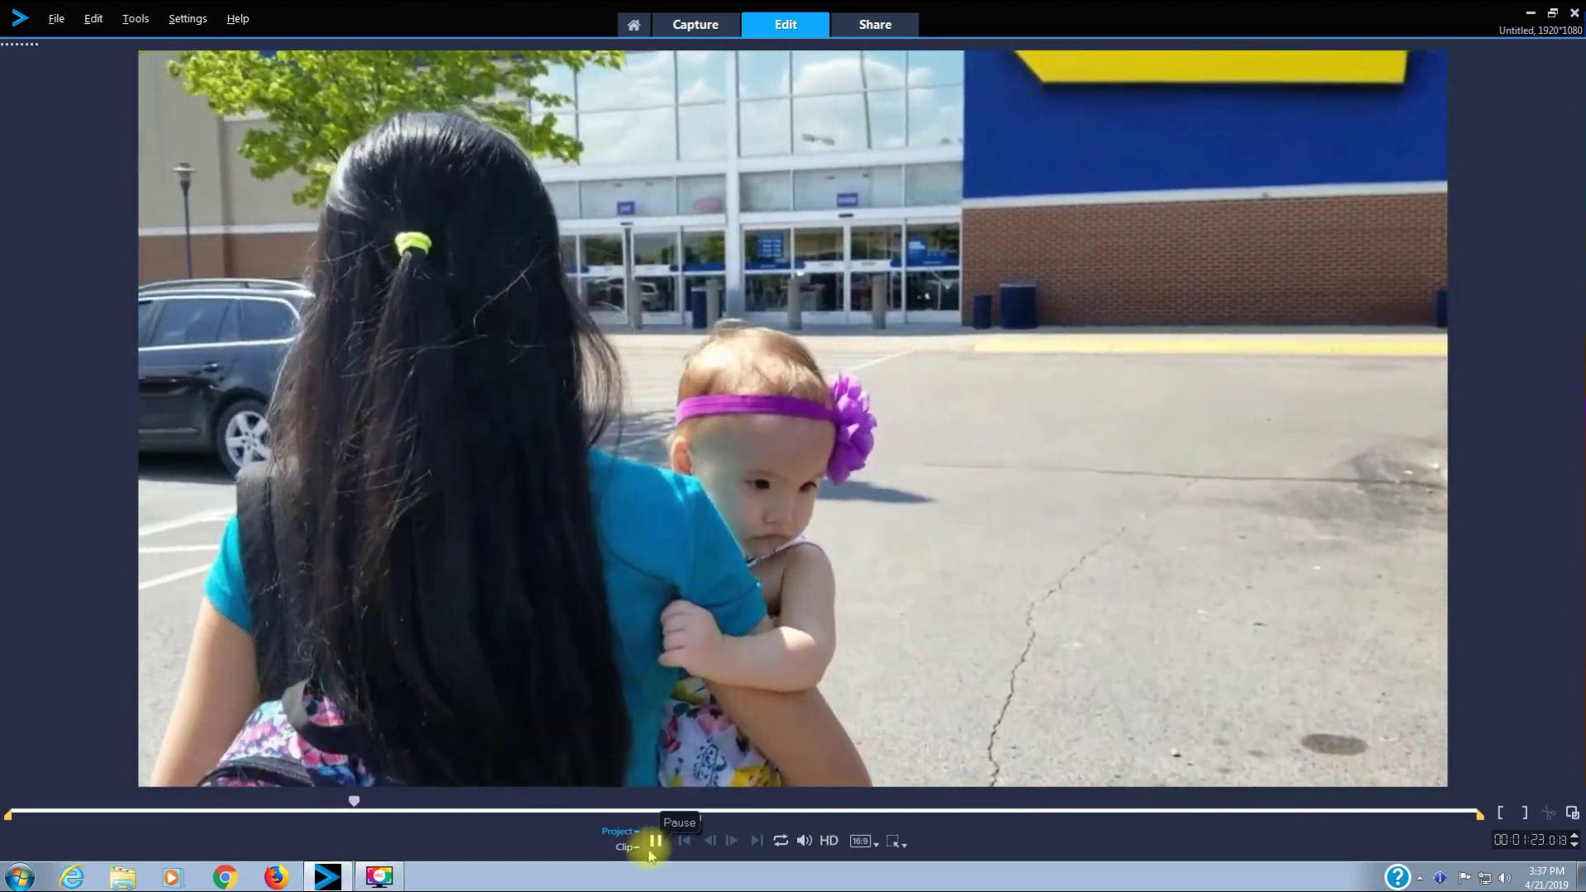
pyautogui.click(655, 841)
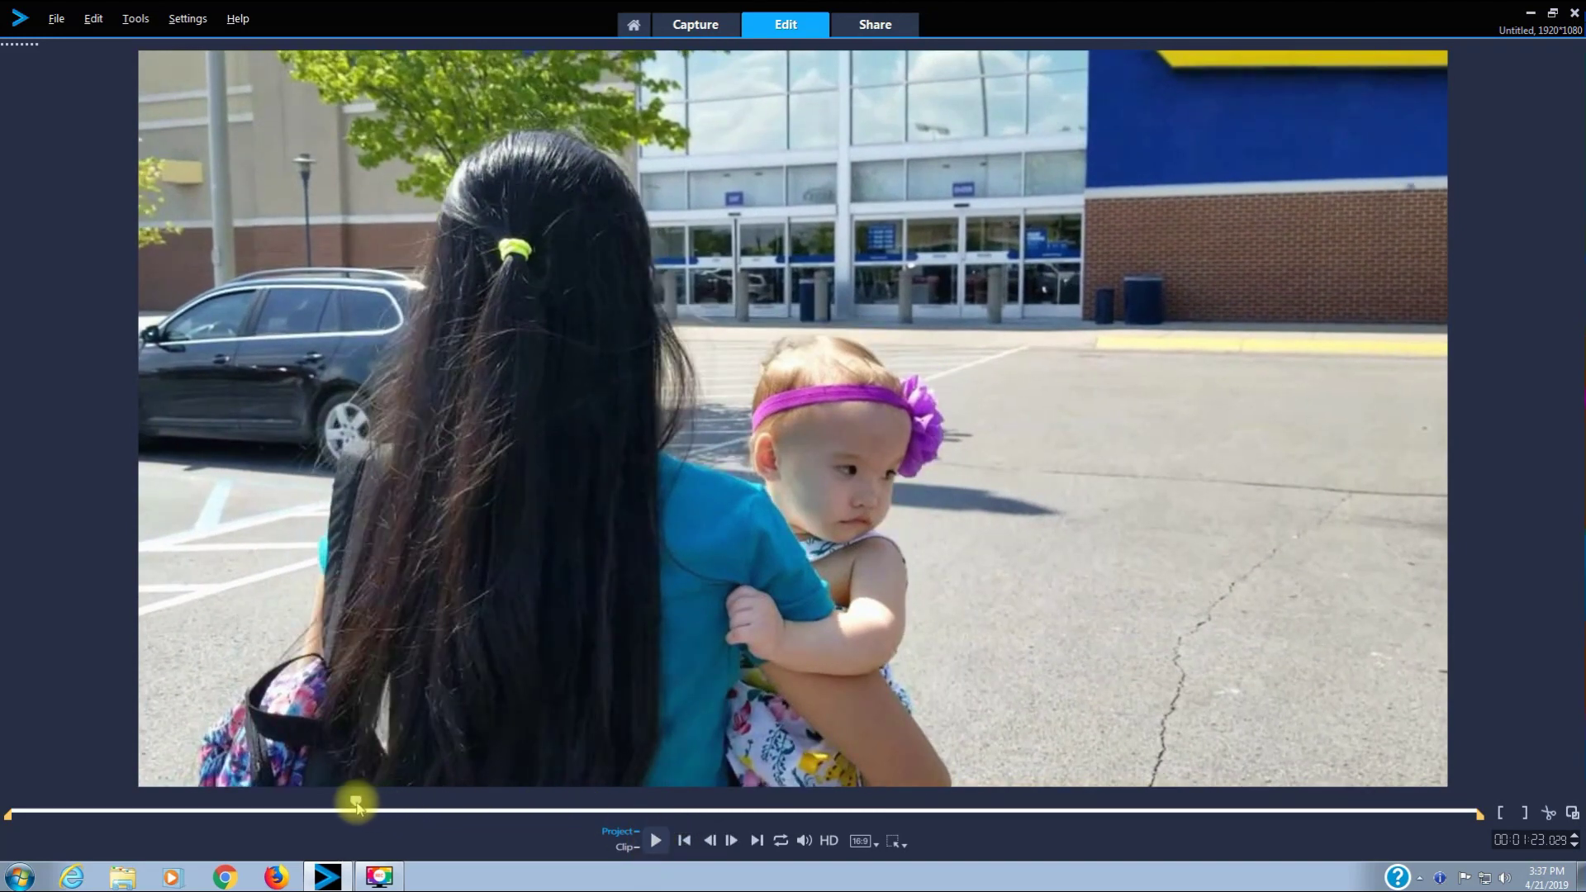
# Scrub back and forth between about 00:01:19.006 and 00:01:22.012 to examine how the mosaic follows the dark blue sedan's license plate.
pyautogui.moveTo(356, 802); pyautogui.dragTo(345, 812)
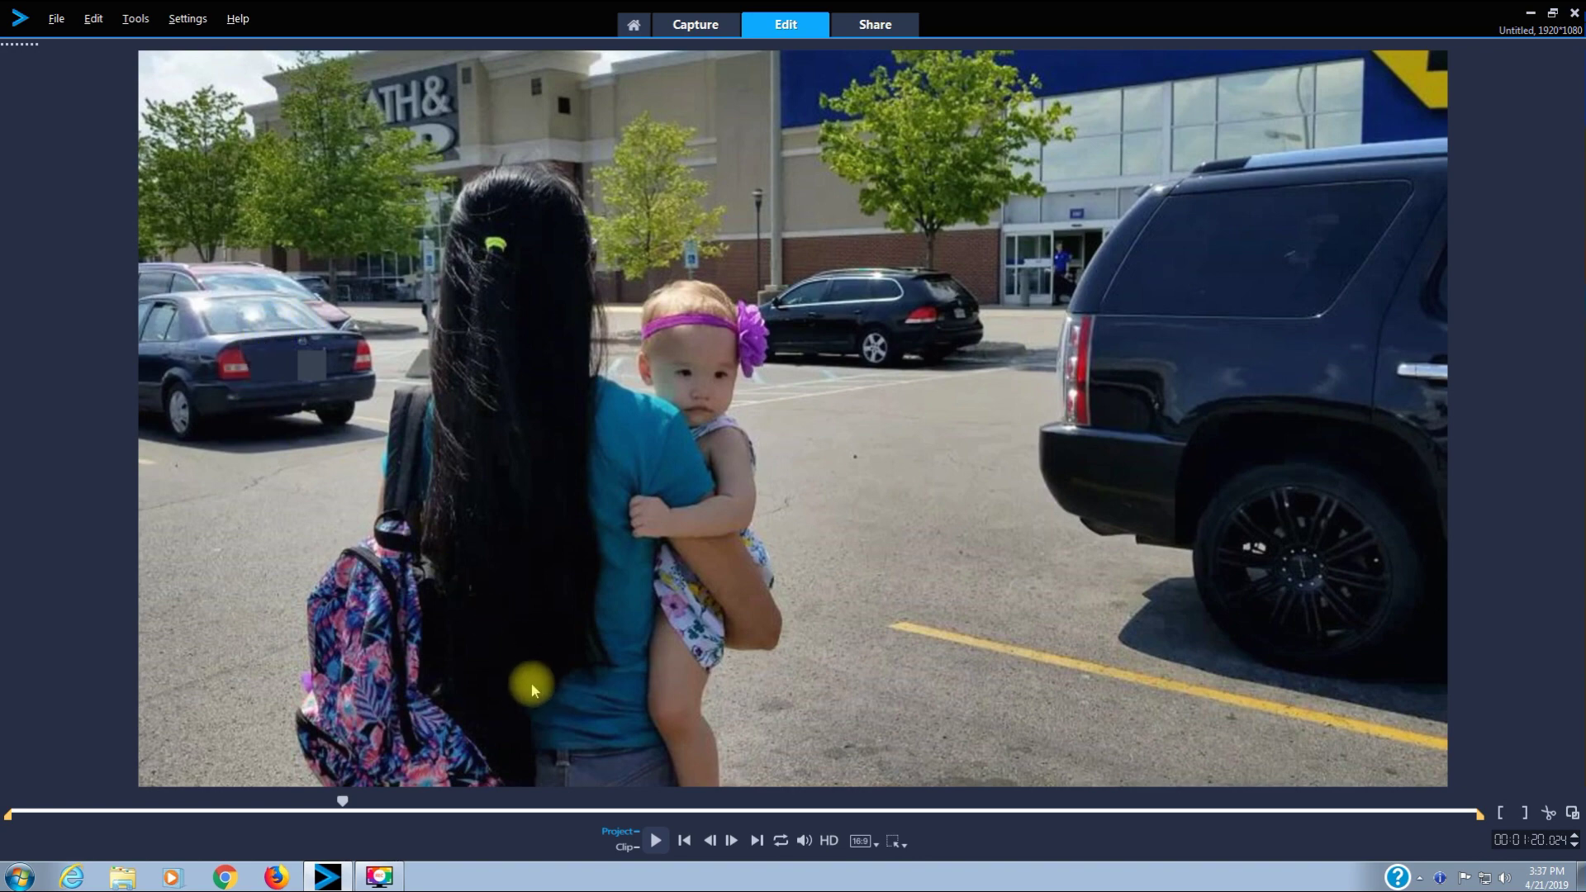
pyautogui.moveTo(343, 800); pyautogui.dragTo(342, 800)
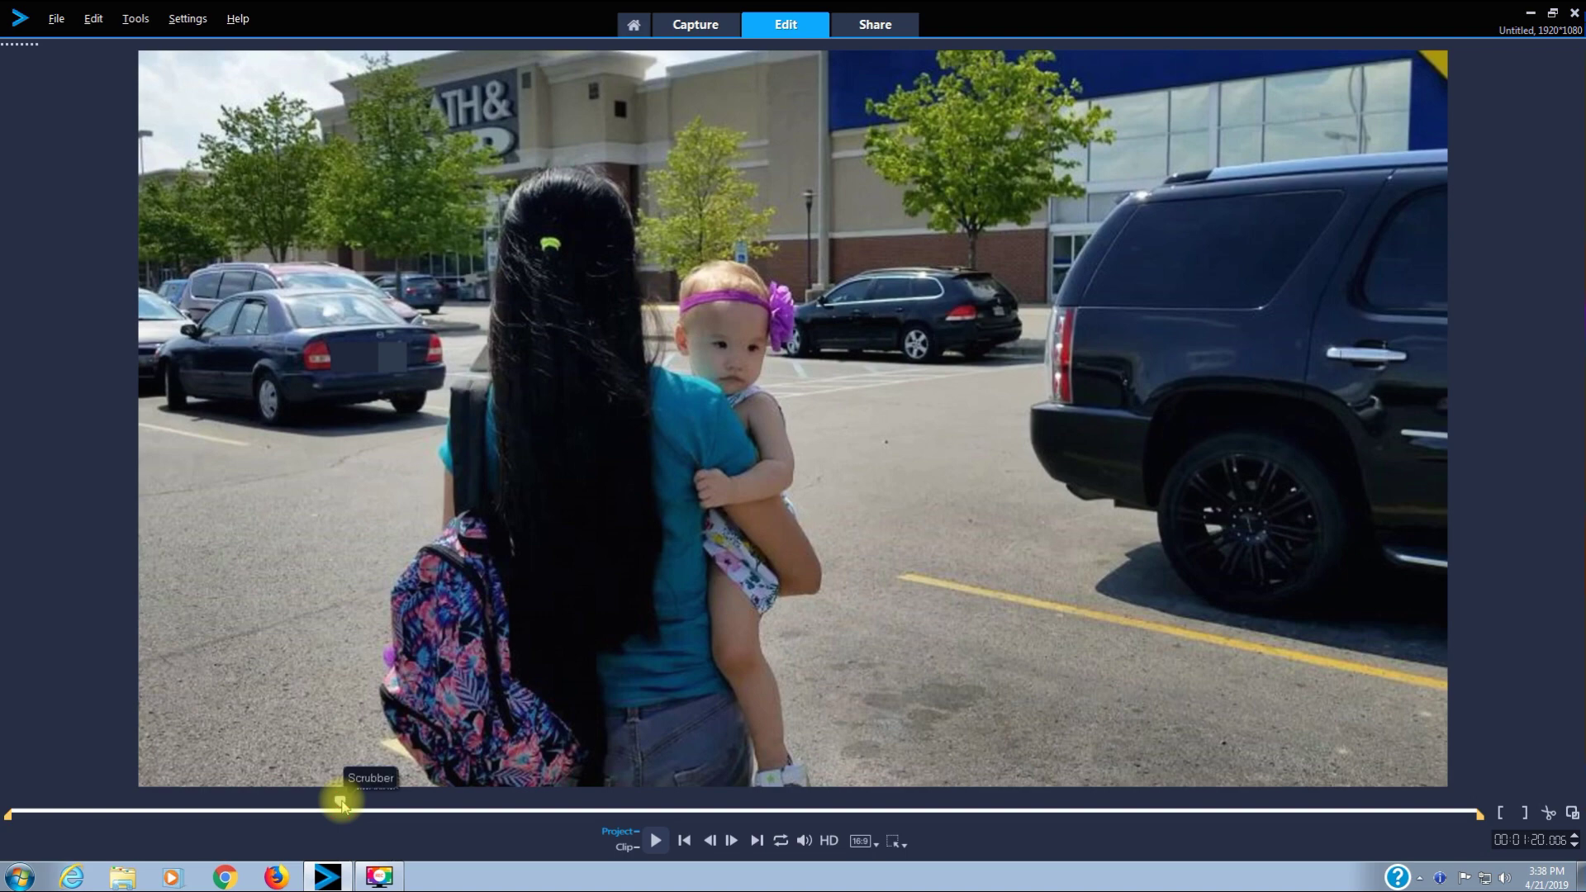
pyautogui.click(342, 802)
pyautogui.moveTo(344, 803); pyautogui.dragTo(342, 809)
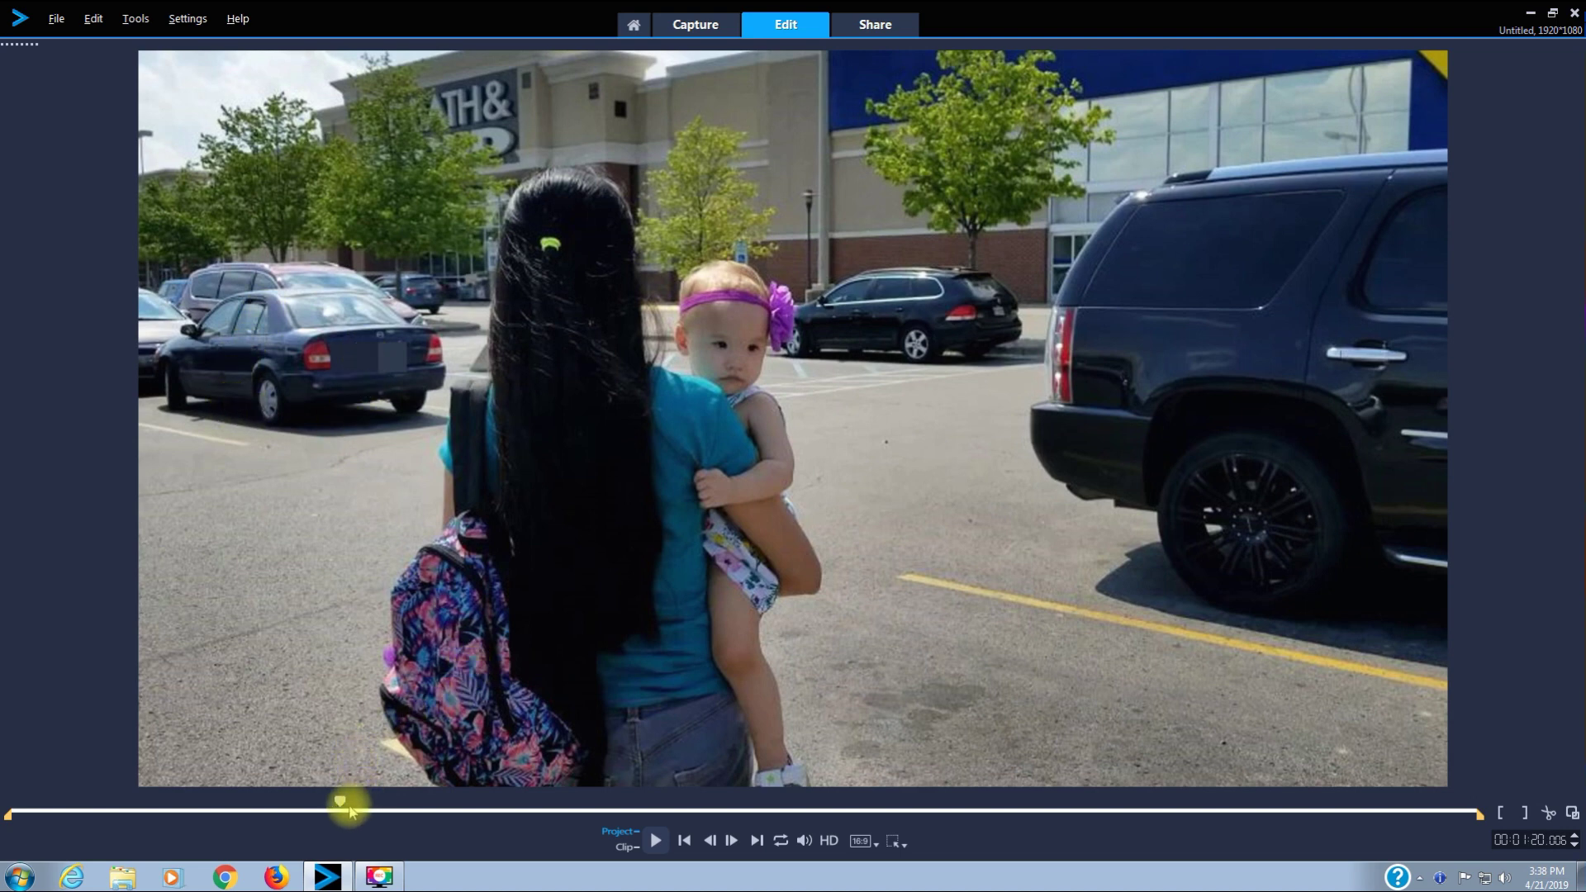
pyautogui.moveTo(342, 806); pyautogui.dragTo(351, 809)
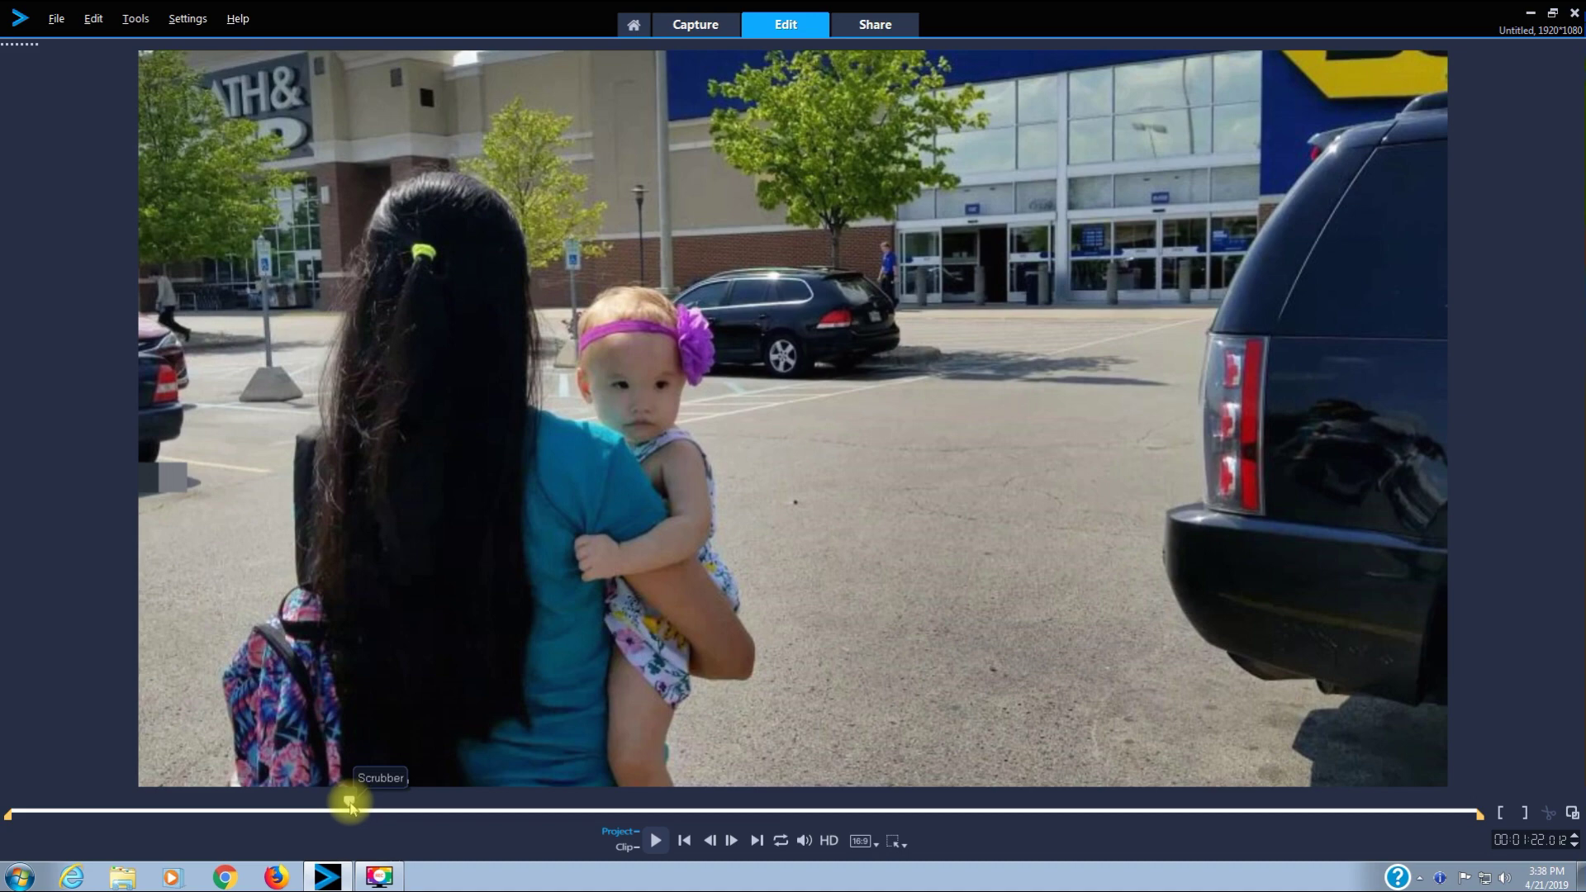
pyautogui.moveTo(350, 806); pyautogui.dragTo(336, 805)
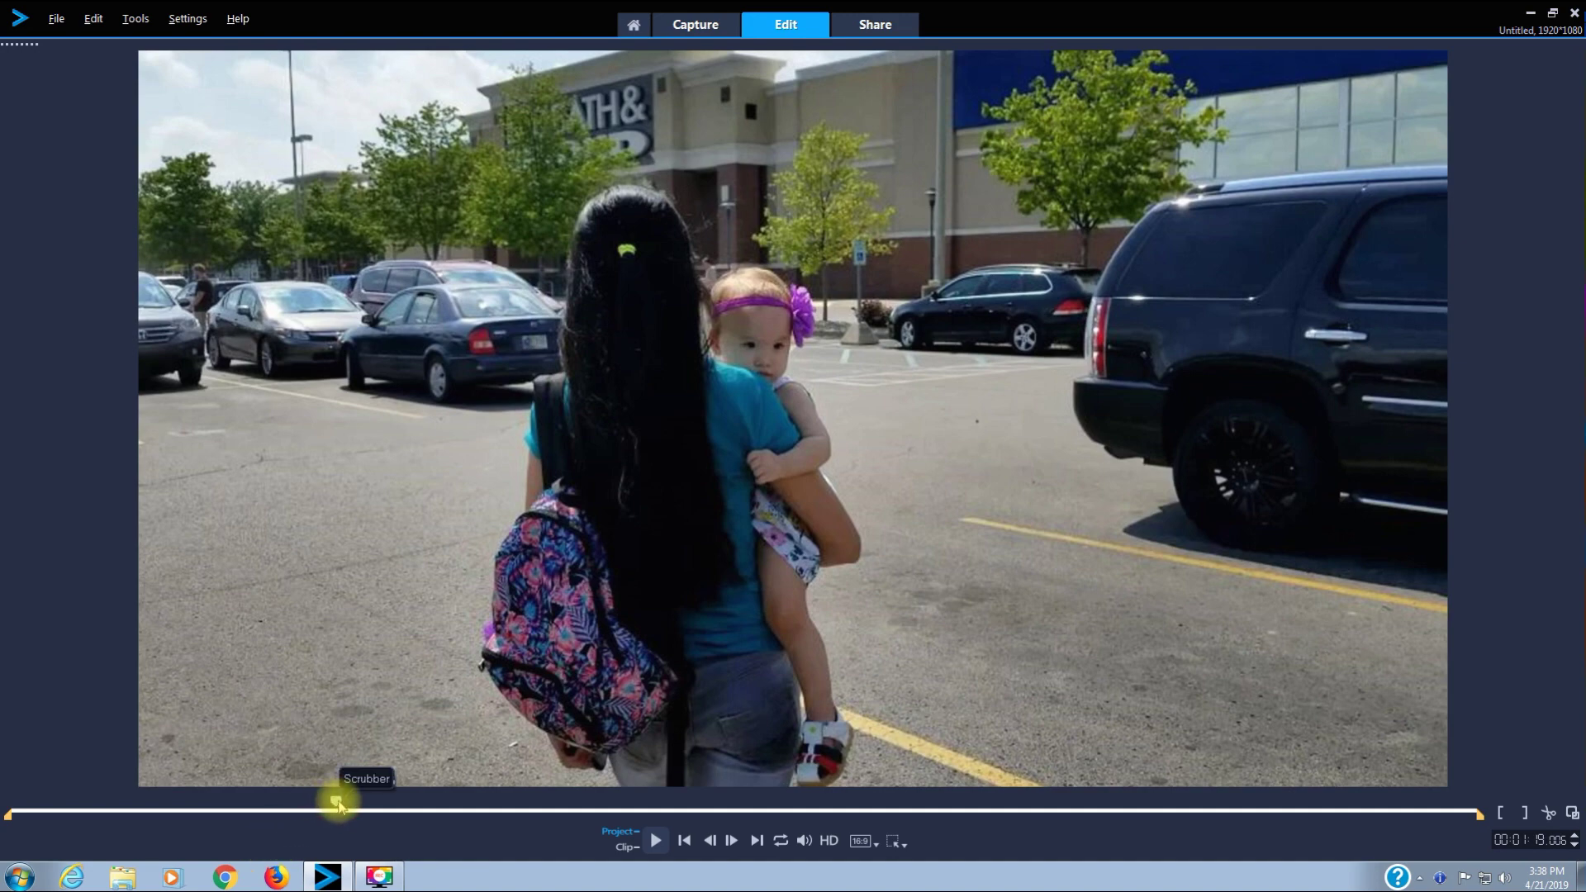
pyautogui.moveTo(339, 805); pyautogui.dragTo(344, 803)
# Play the project from 00:01:16.012 through the mosaic segment to about 00:01:24.024, and restore the preview to its normal size.
pyautogui.moveTo(340, 805); pyautogui.dragTo(326, 821)
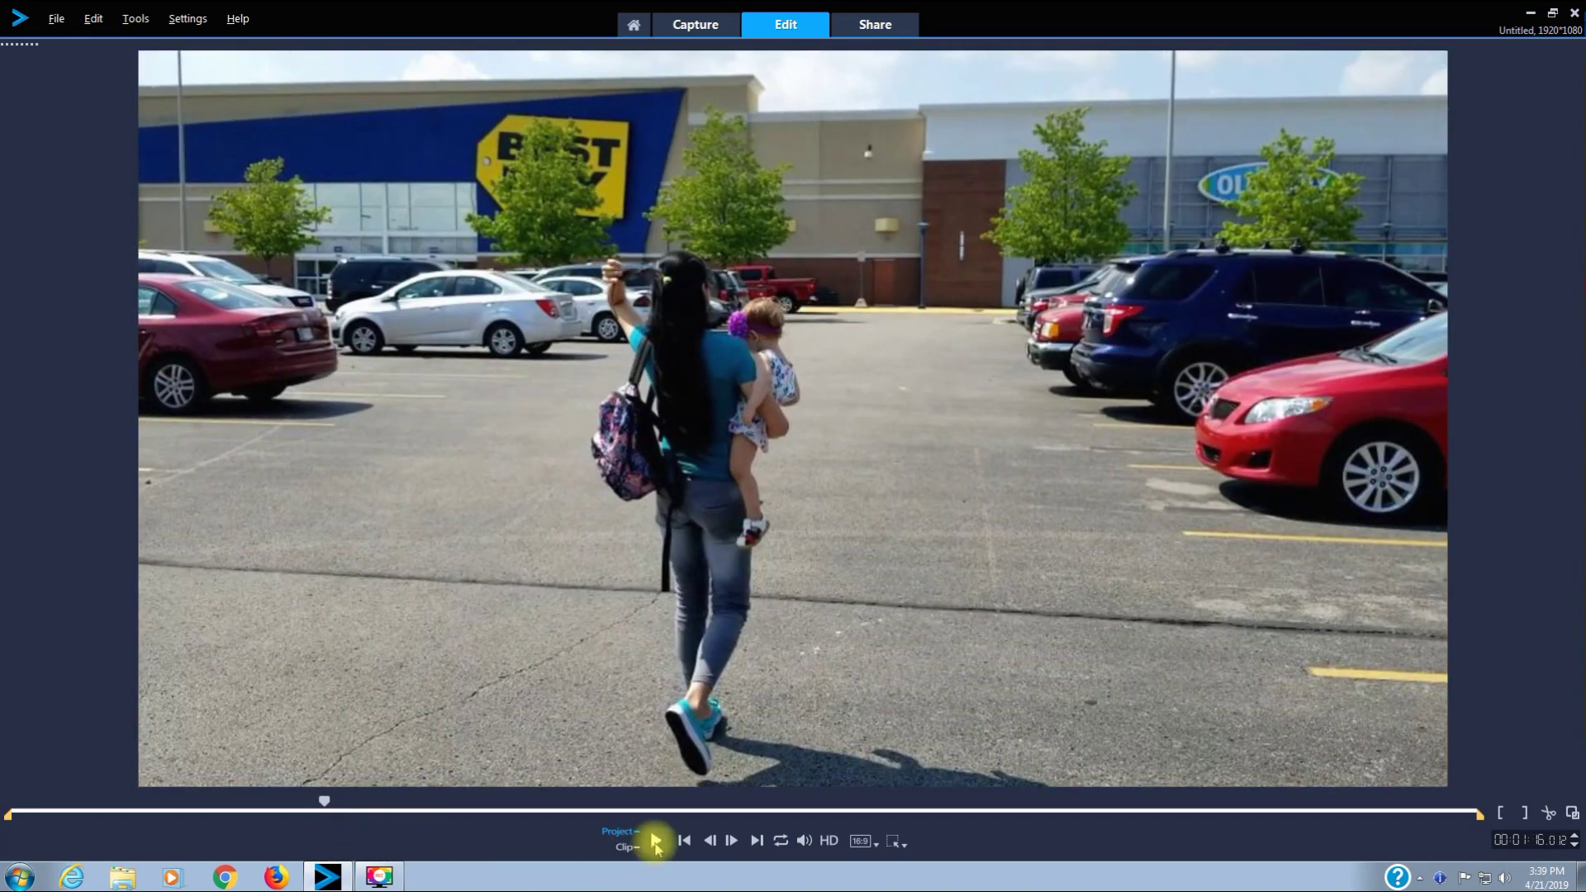
pyautogui.click(655, 841)
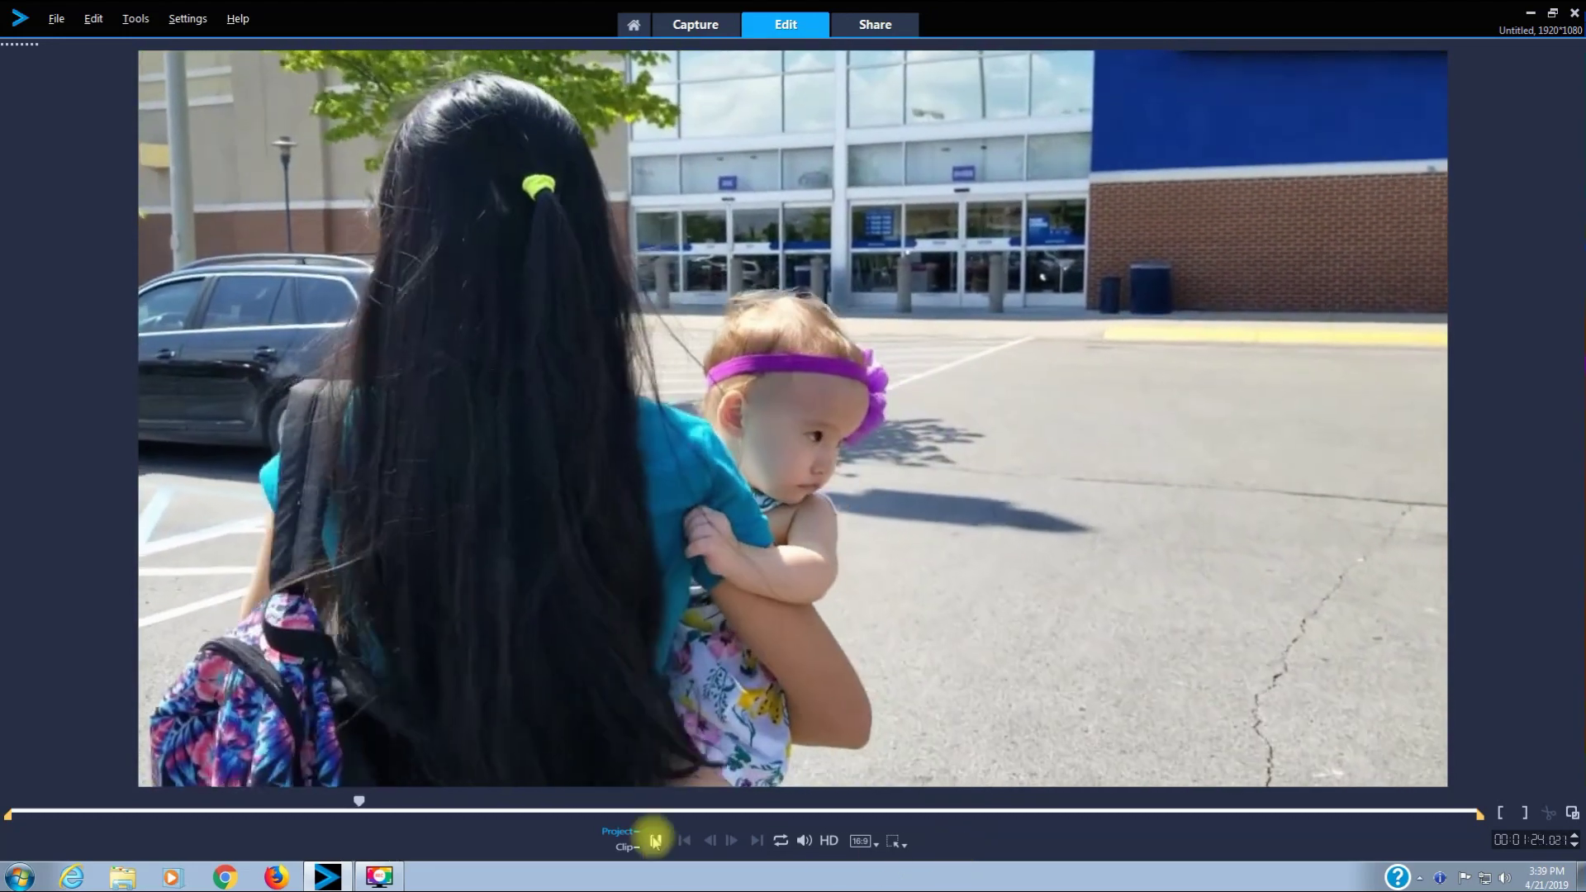
pyautogui.click(655, 840)
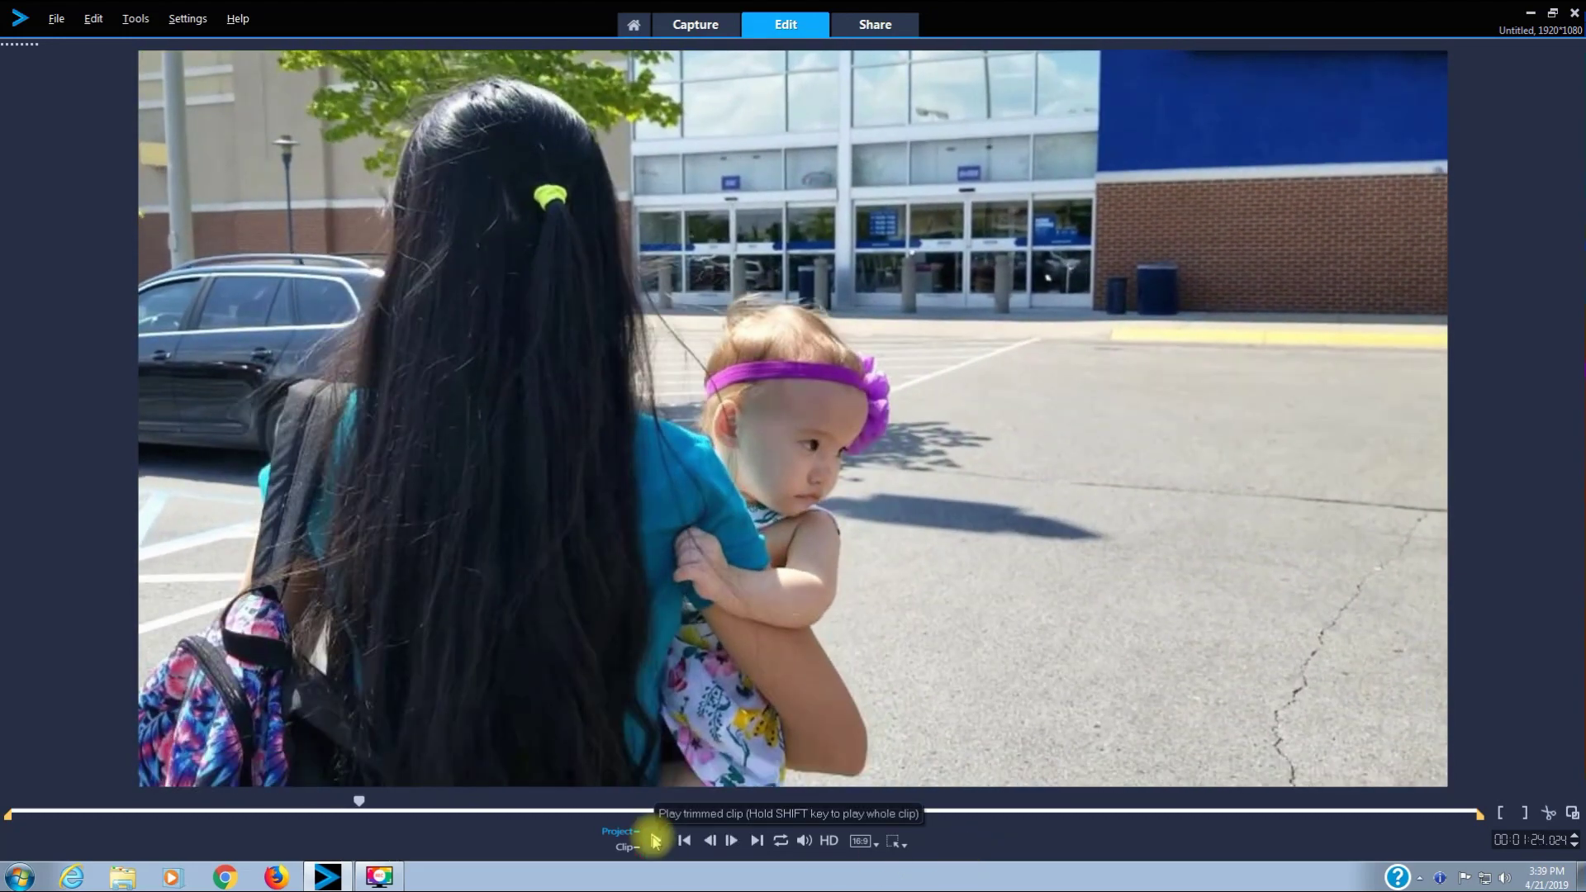
pyautogui.click(1571, 813)
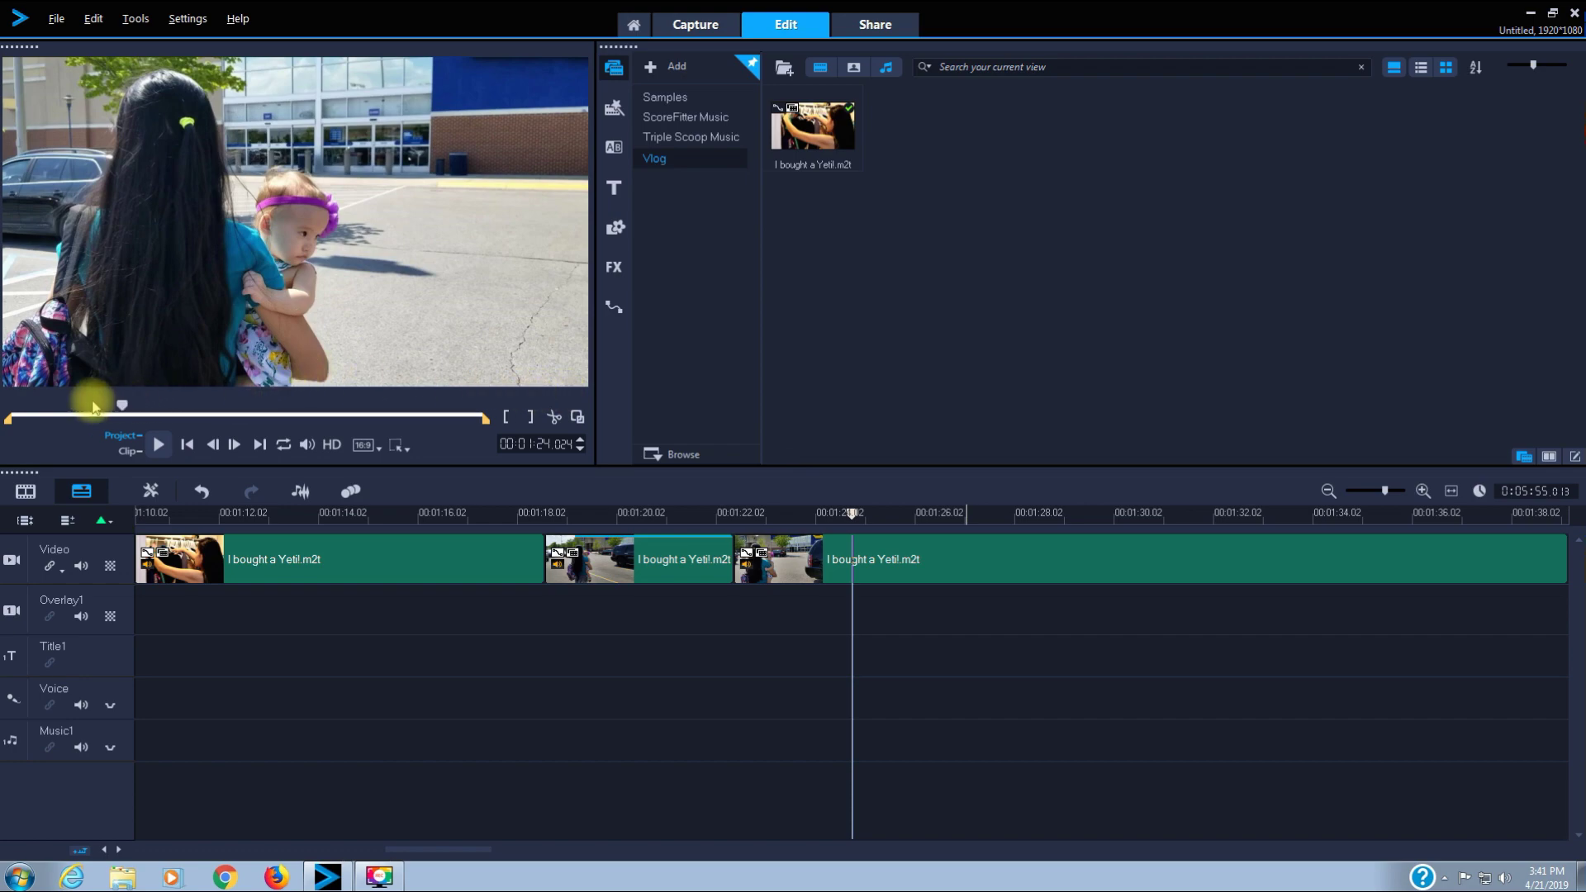
# Isolate the scene of the woman holding the Yeti box by splitting the clip at the scene's start and at 00:02:02.007.
pyautogui.moveTo(121, 406); pyautogui.dragTo(168, 413)
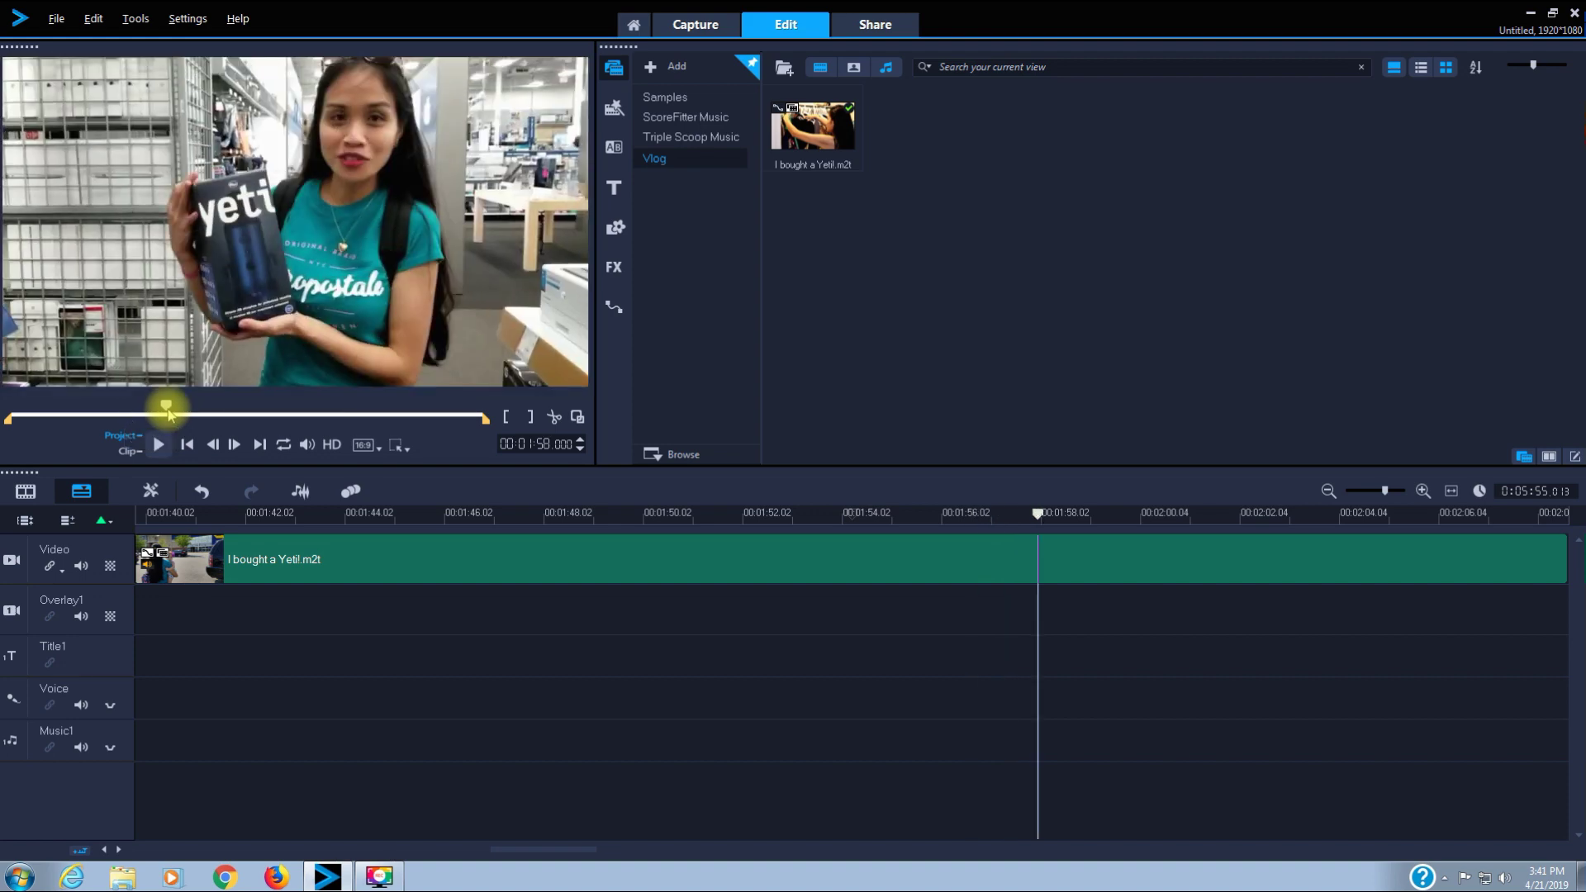
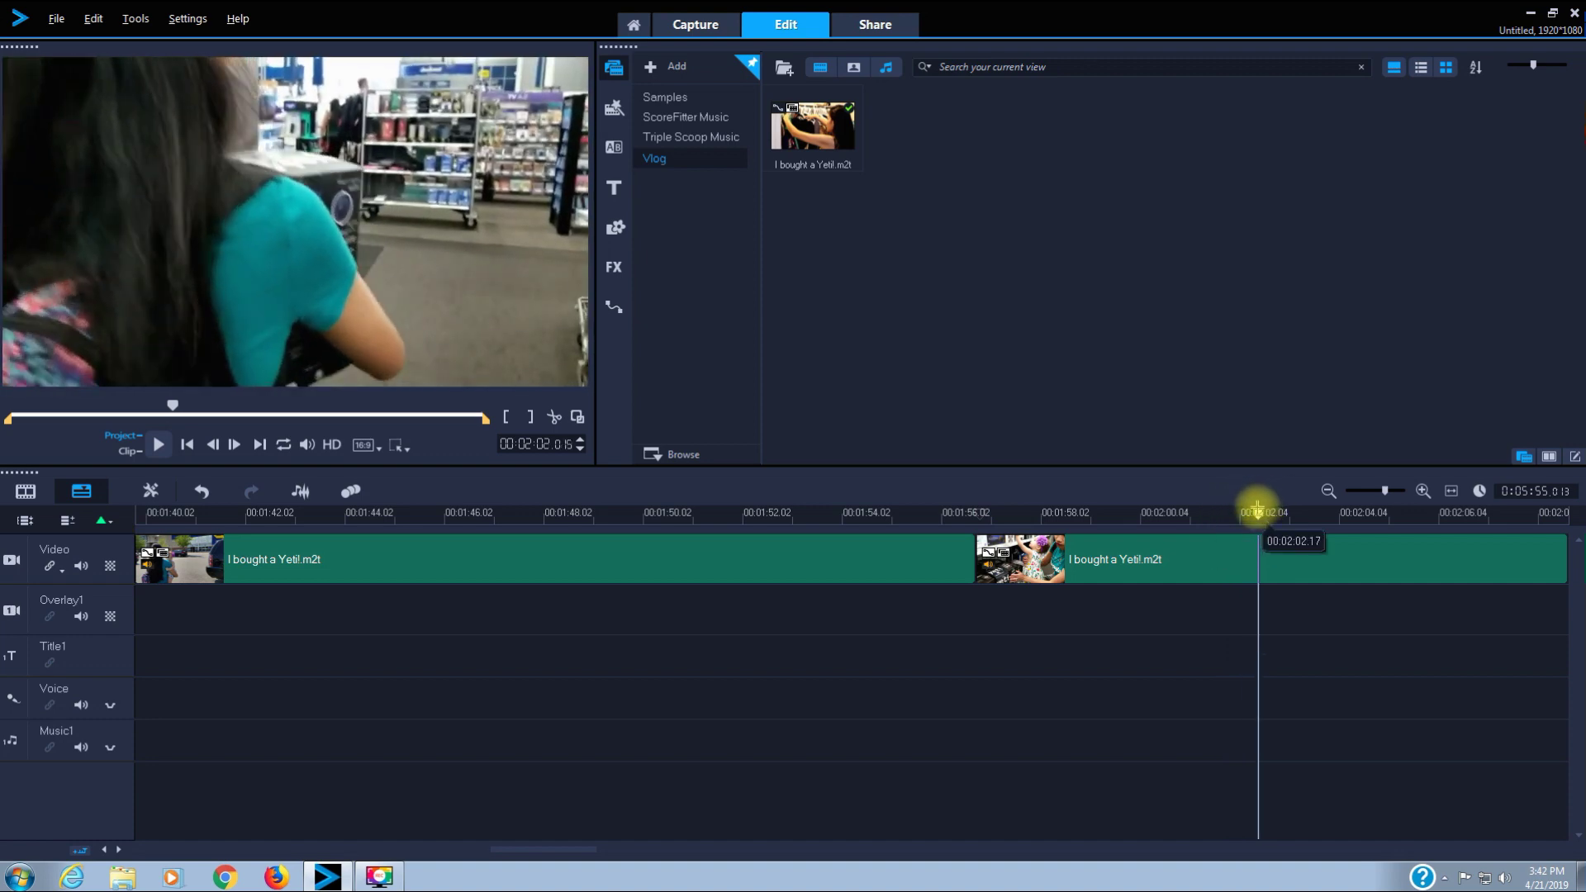
pyautogui.moveTo(1256, 510); pyautogui.dragTo(1244, 522)
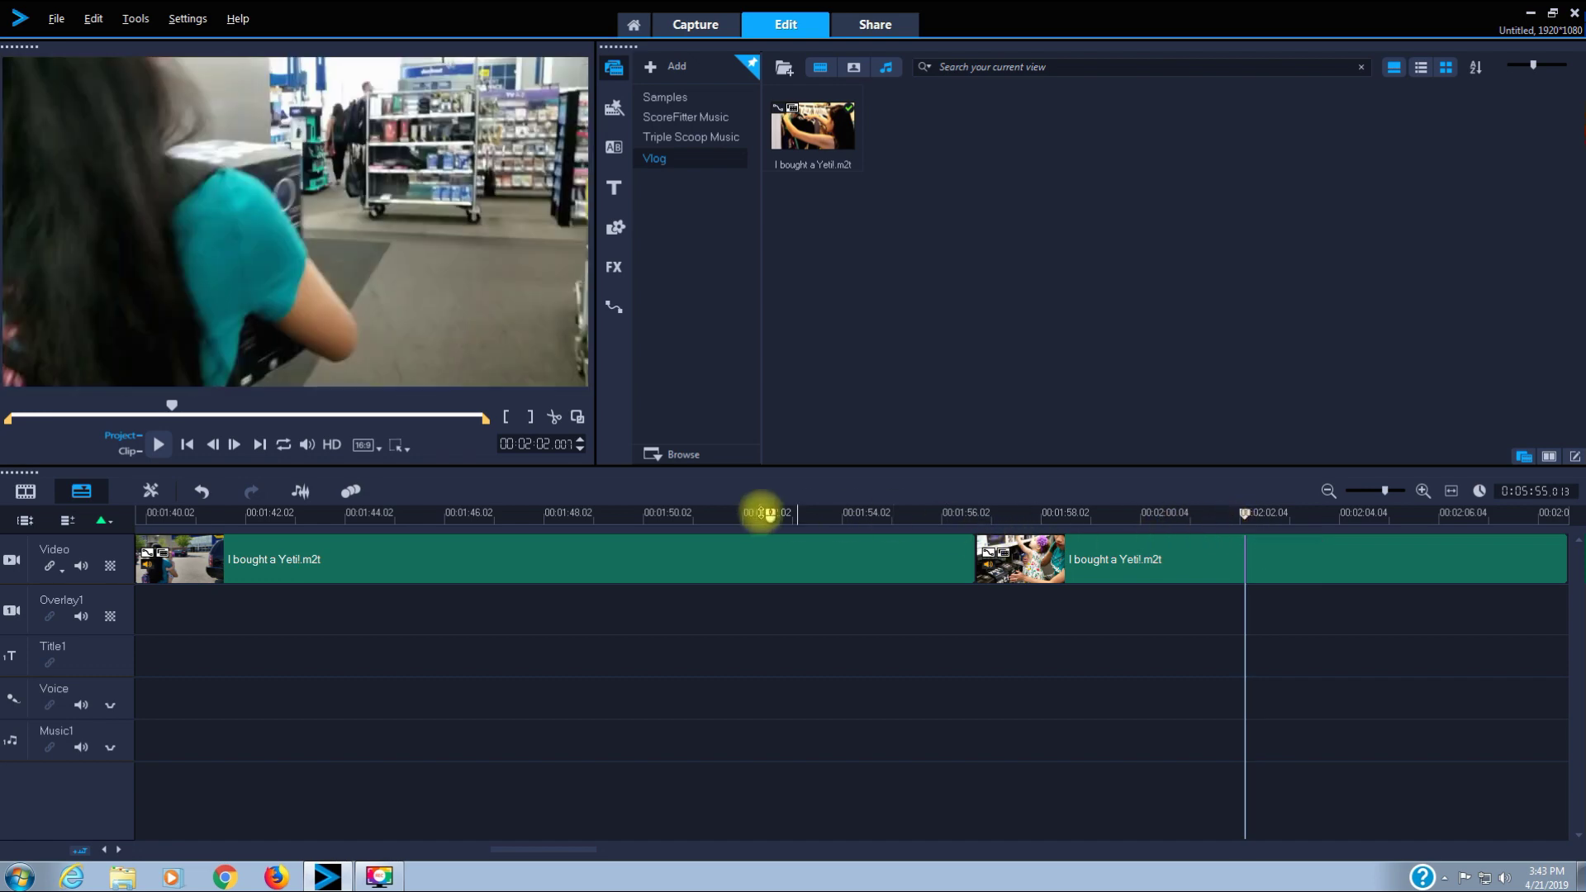
pyautogui.click(556, 418)
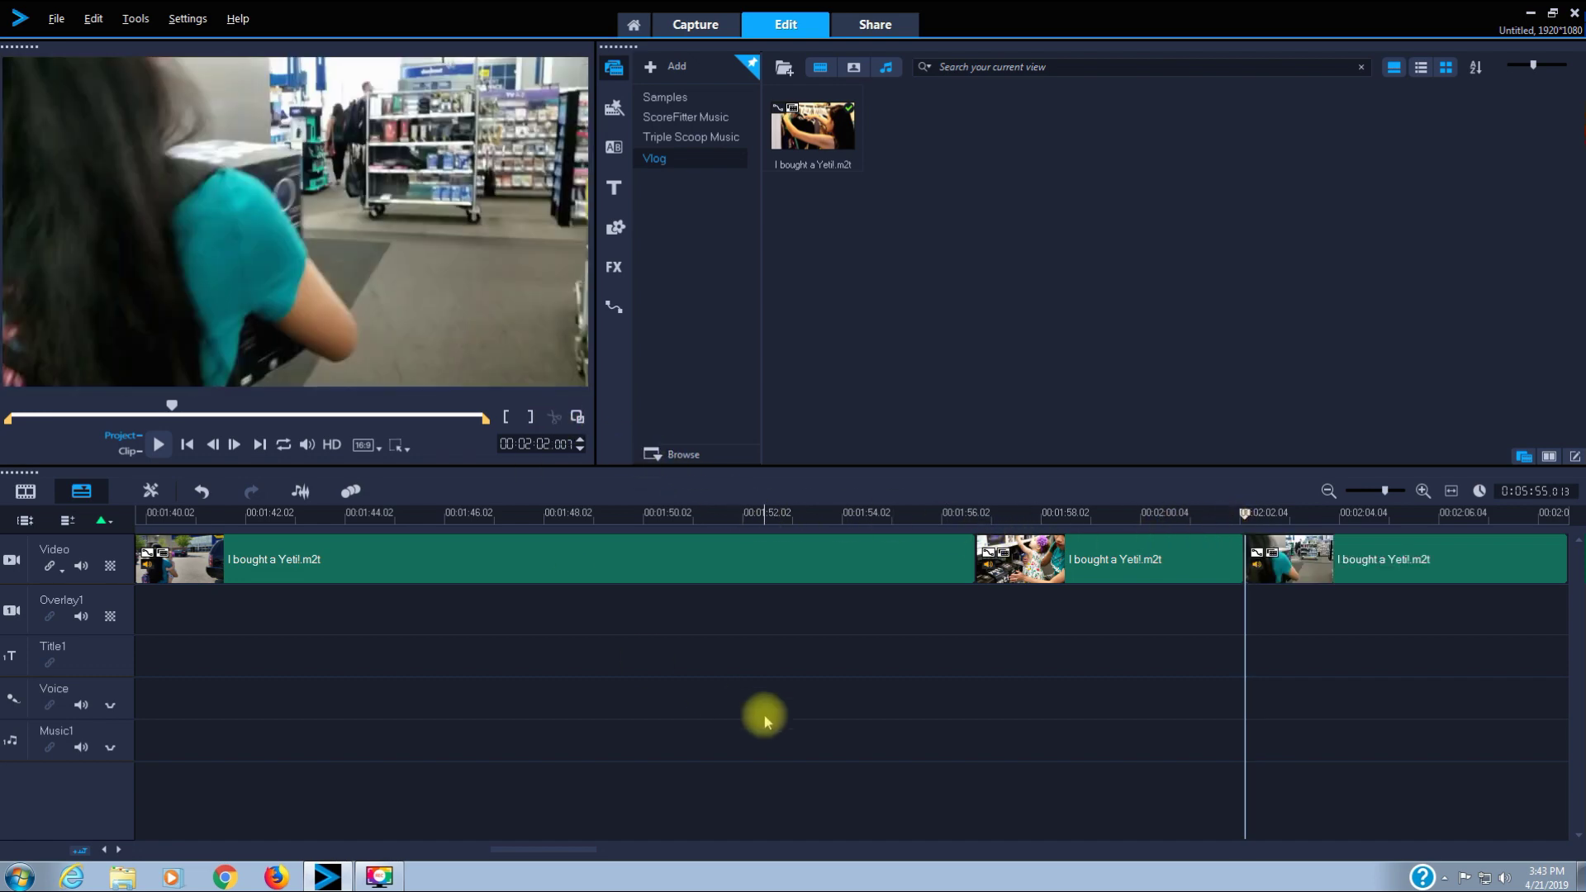
# Open motion tracking for the isolated Yeti box segment and add a new tracker at the 0:01:56.053 frame, where the woman holds the box.
pyautogui.click(1108, 553)
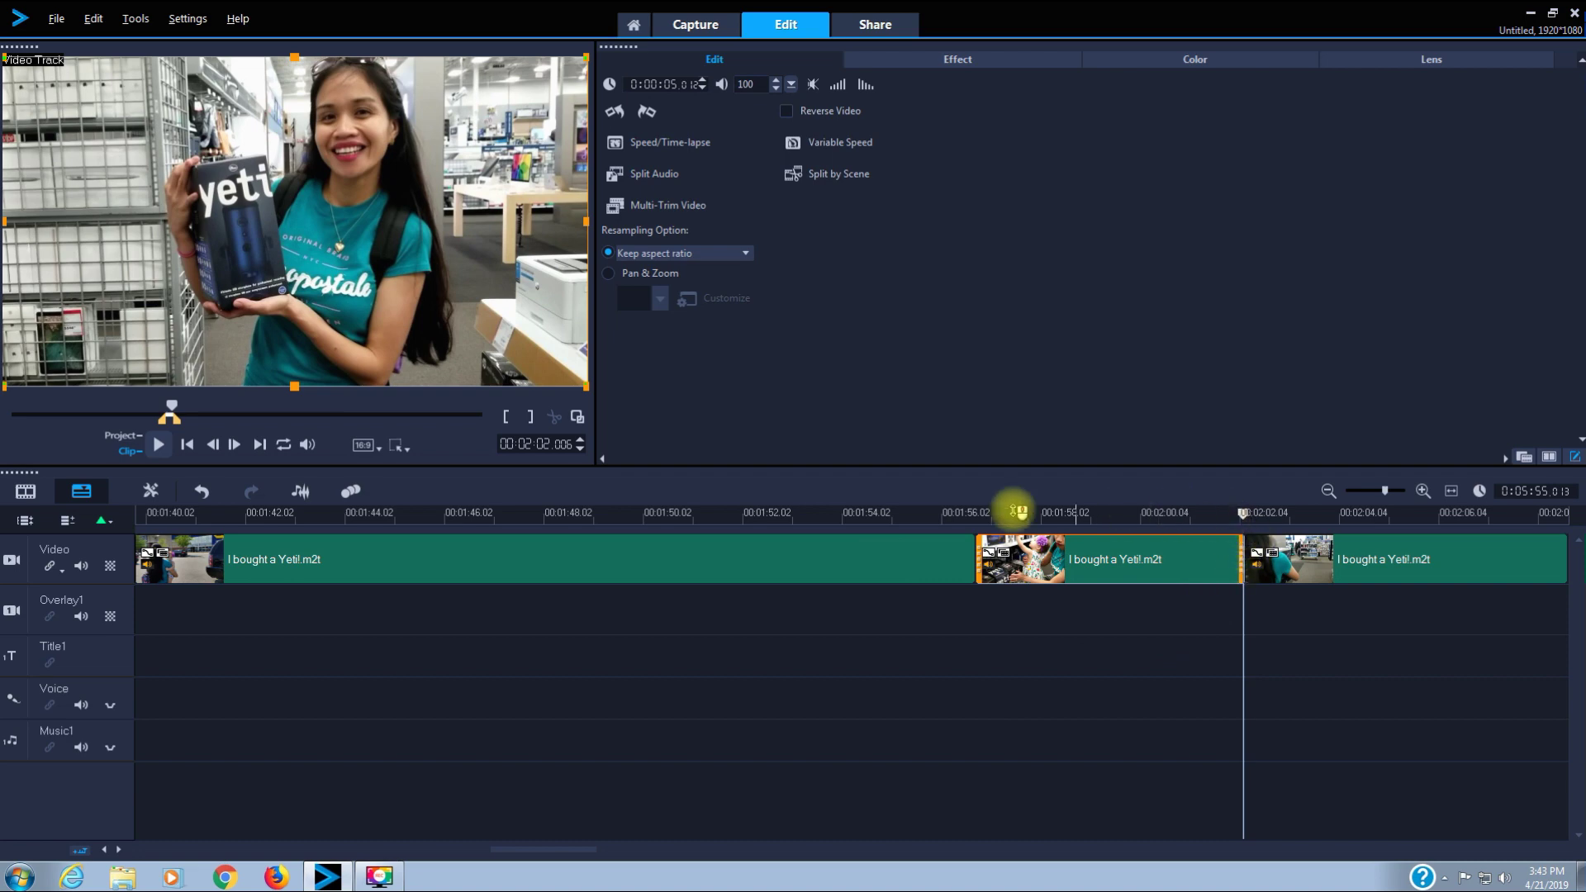
pyautogui.click(352, 492)
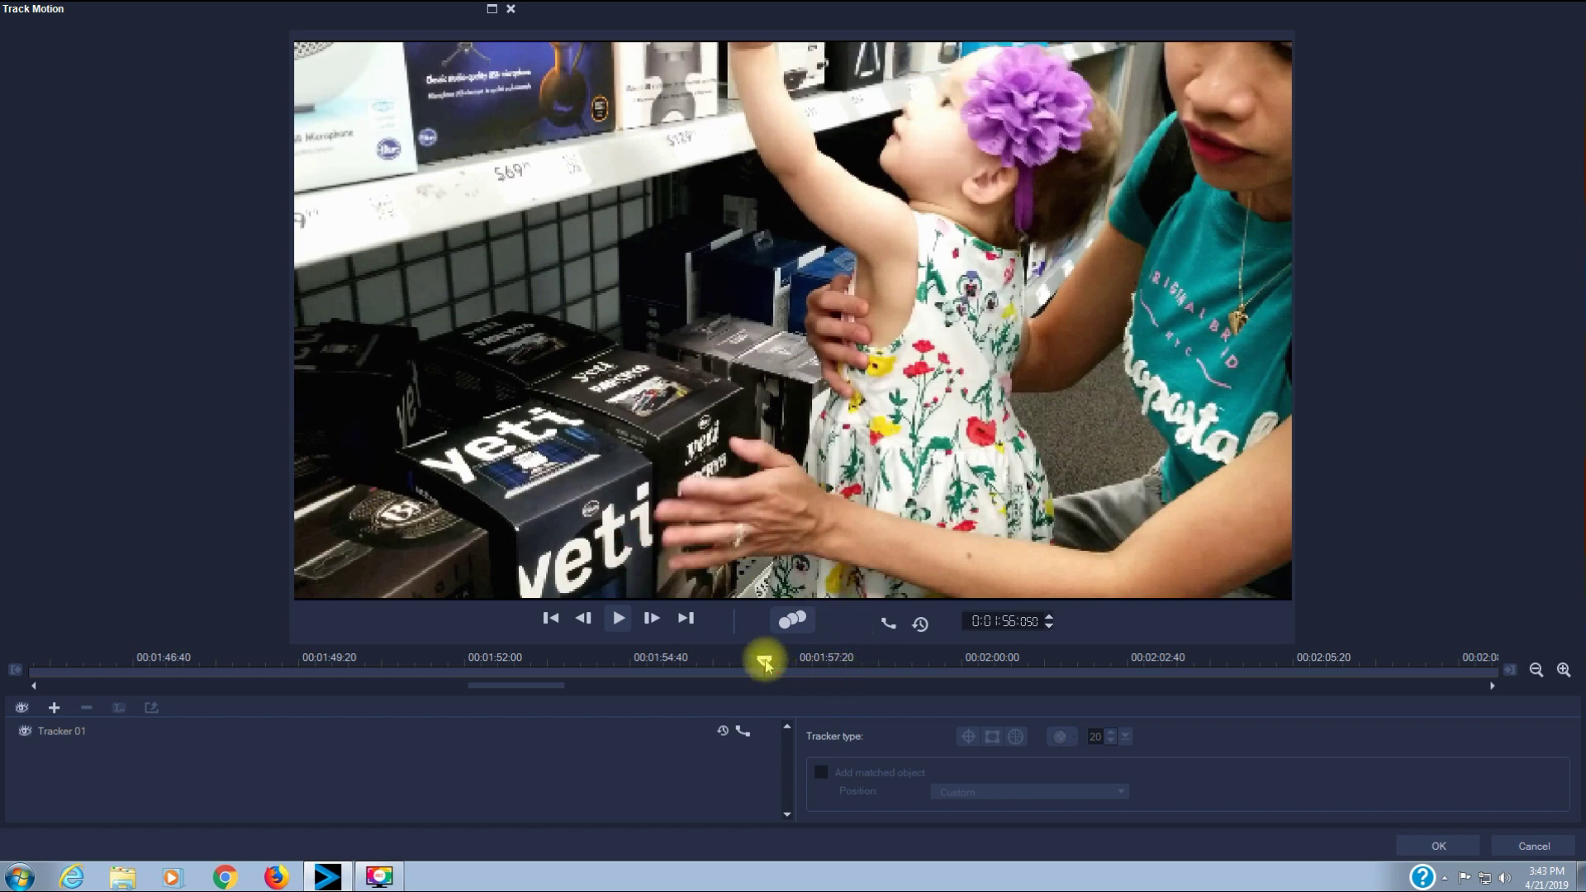
pyautogui.moveTo(764, 661); pyautogui.dragTo(769, 662)
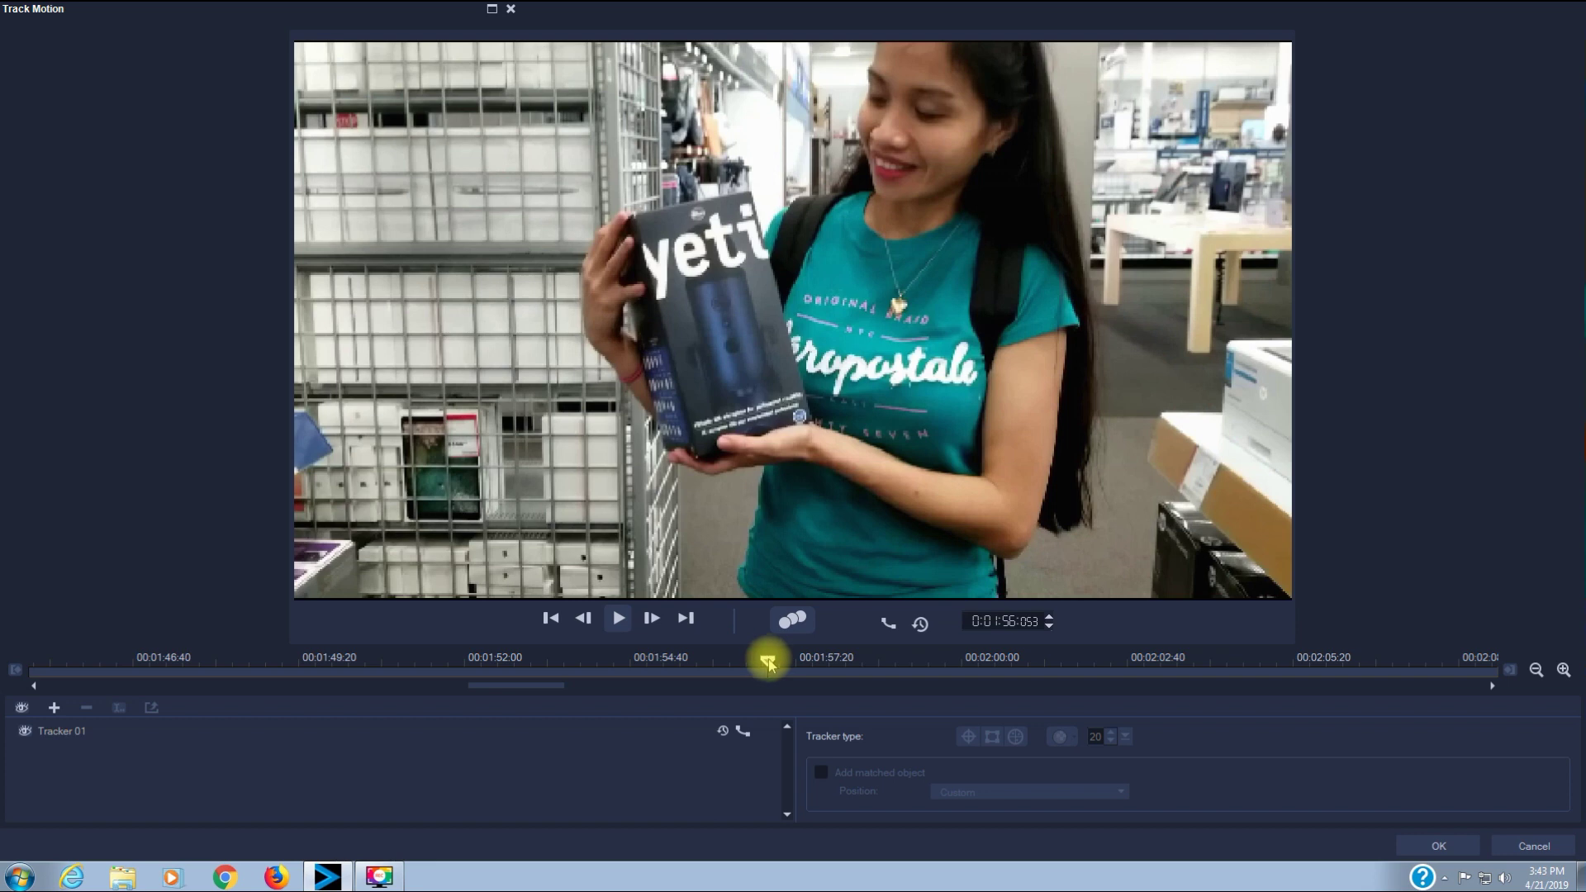
pyautogui.moveTo(769, 665); pyautogui.dragTo(768, 665)
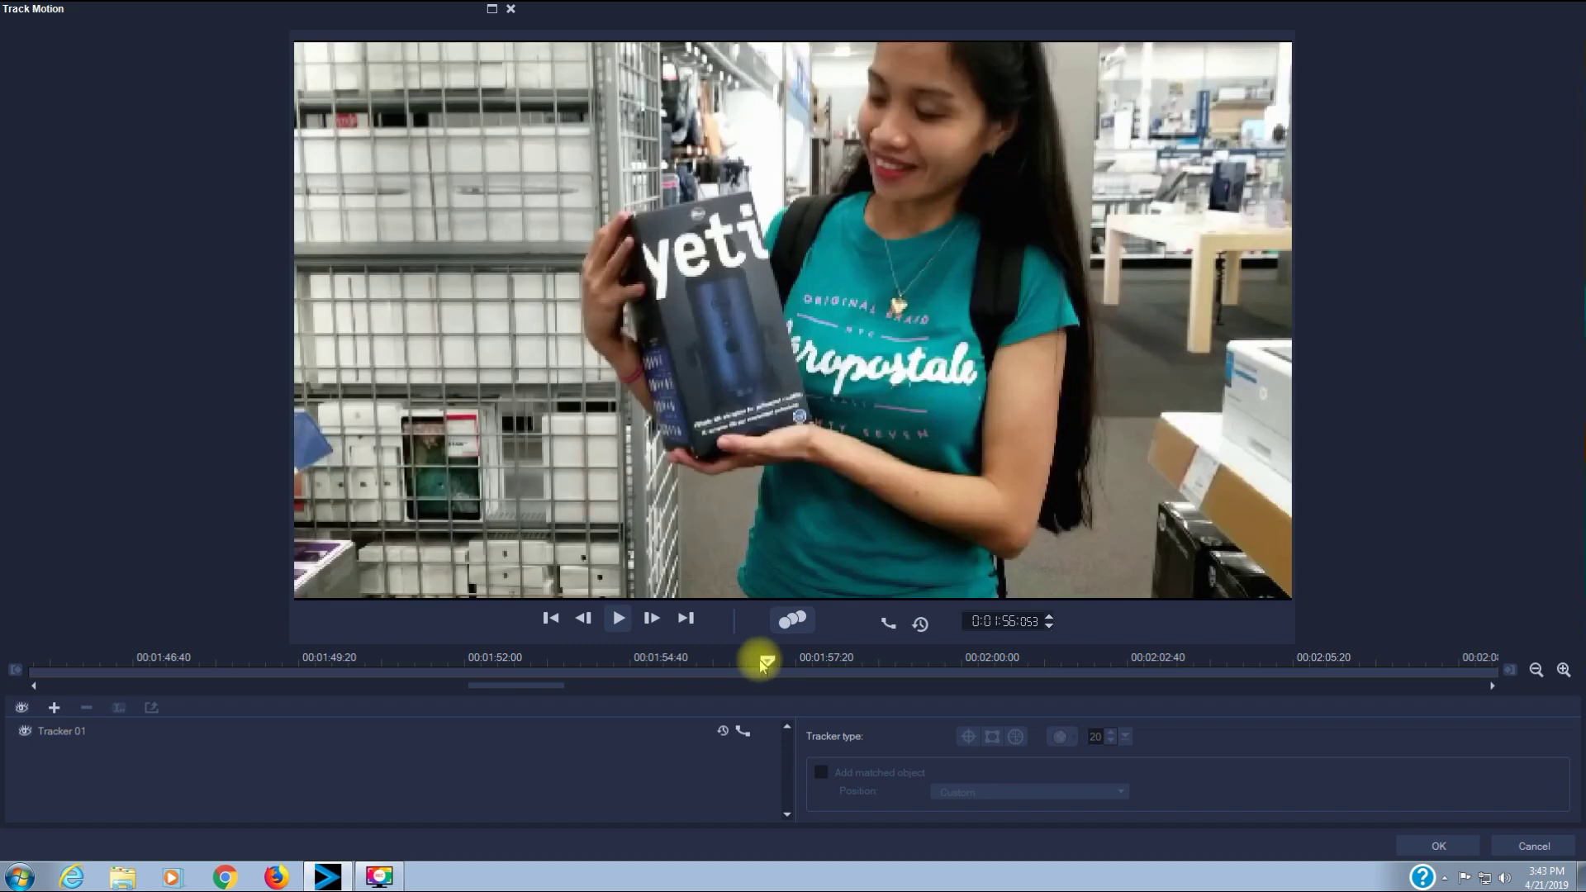
pyautogui.click(52, 708)
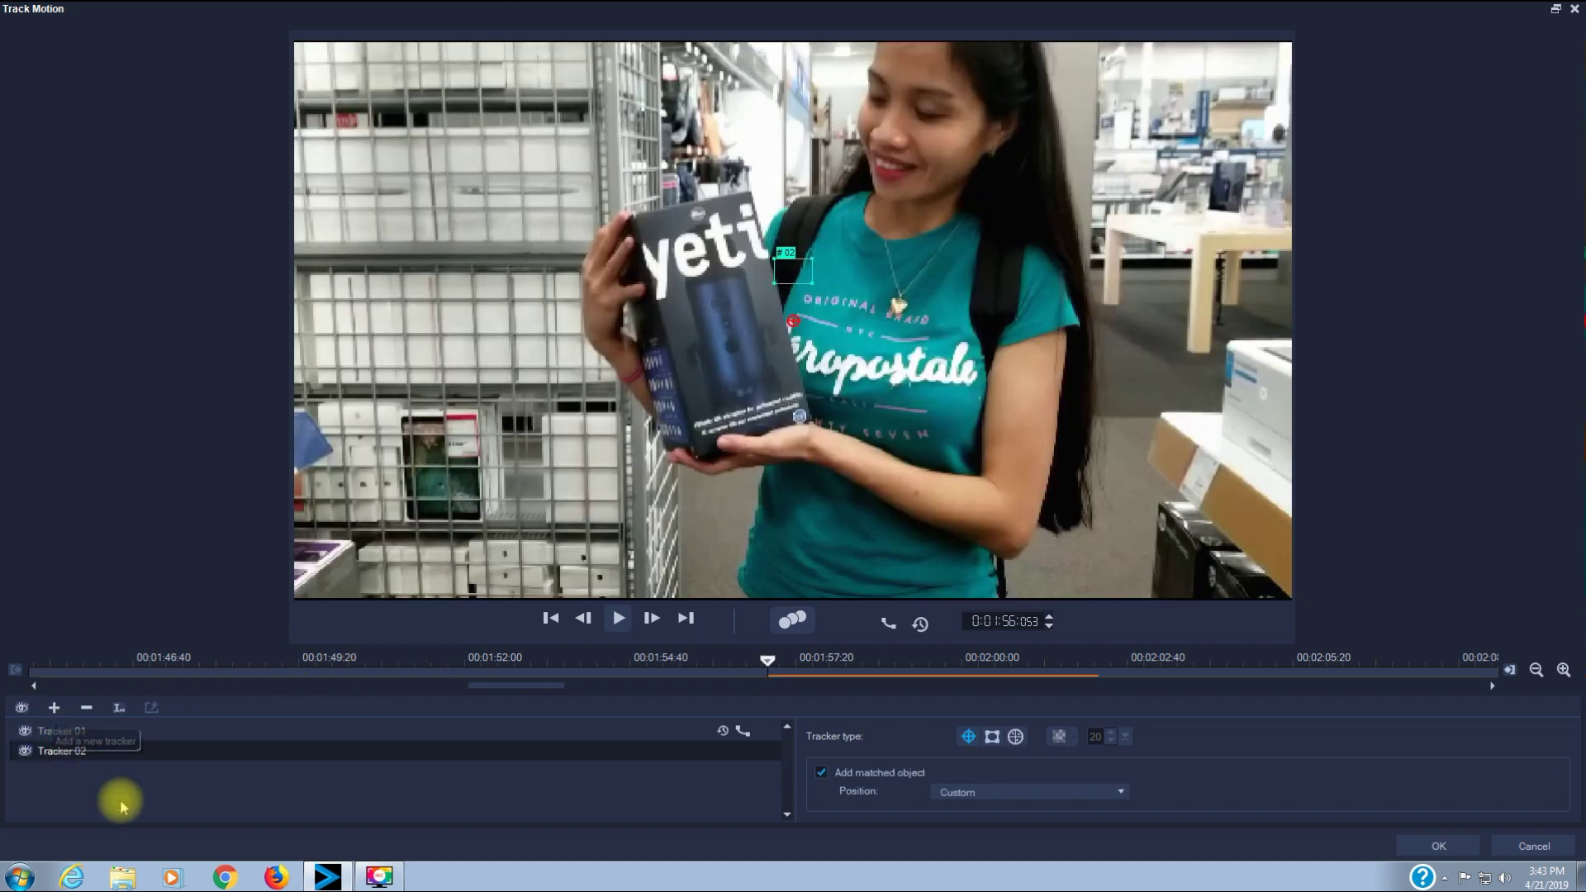